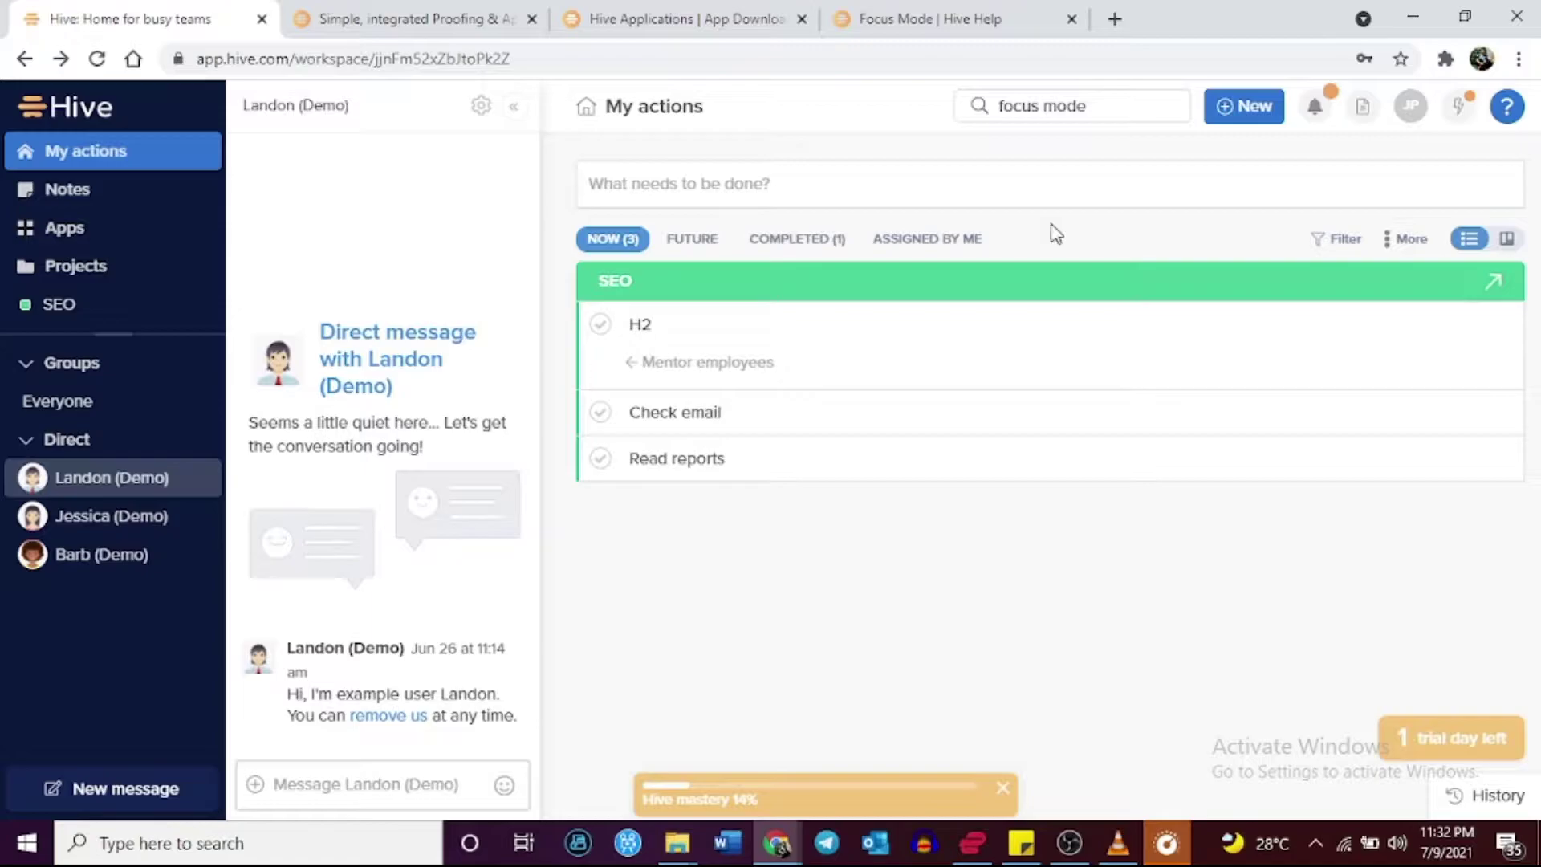
# Check the Archived, Summary Views and Templates tabs, then return to Active Projects (SEO, Strategic Planning).
pyautogui.click(86, 282)
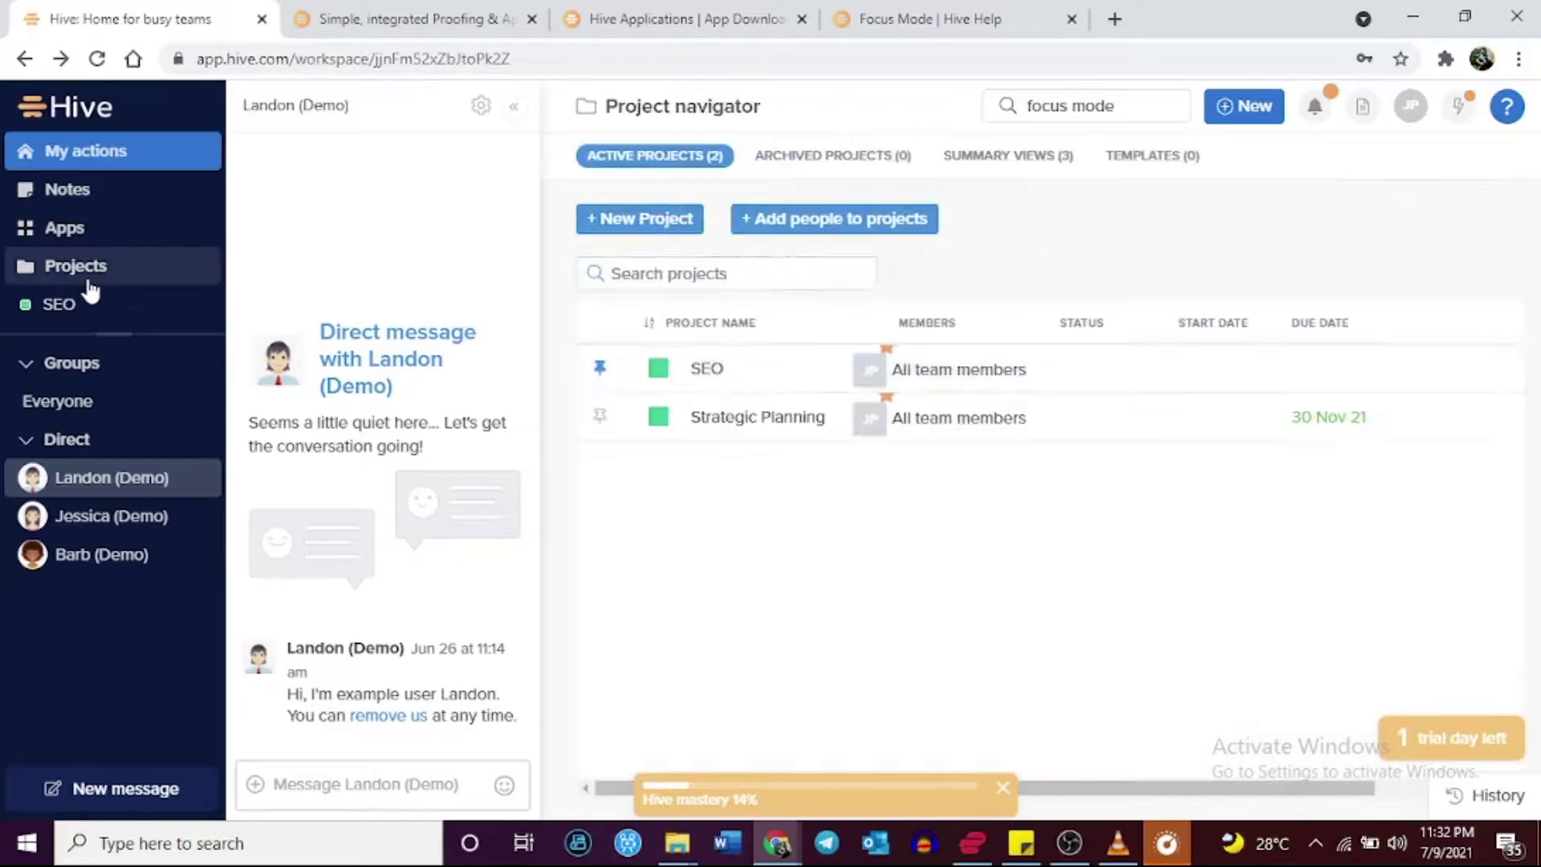
pyautogui.click(784, 157)
pyautogui.click(657, 157)
pyautogui.click(1003, 155)
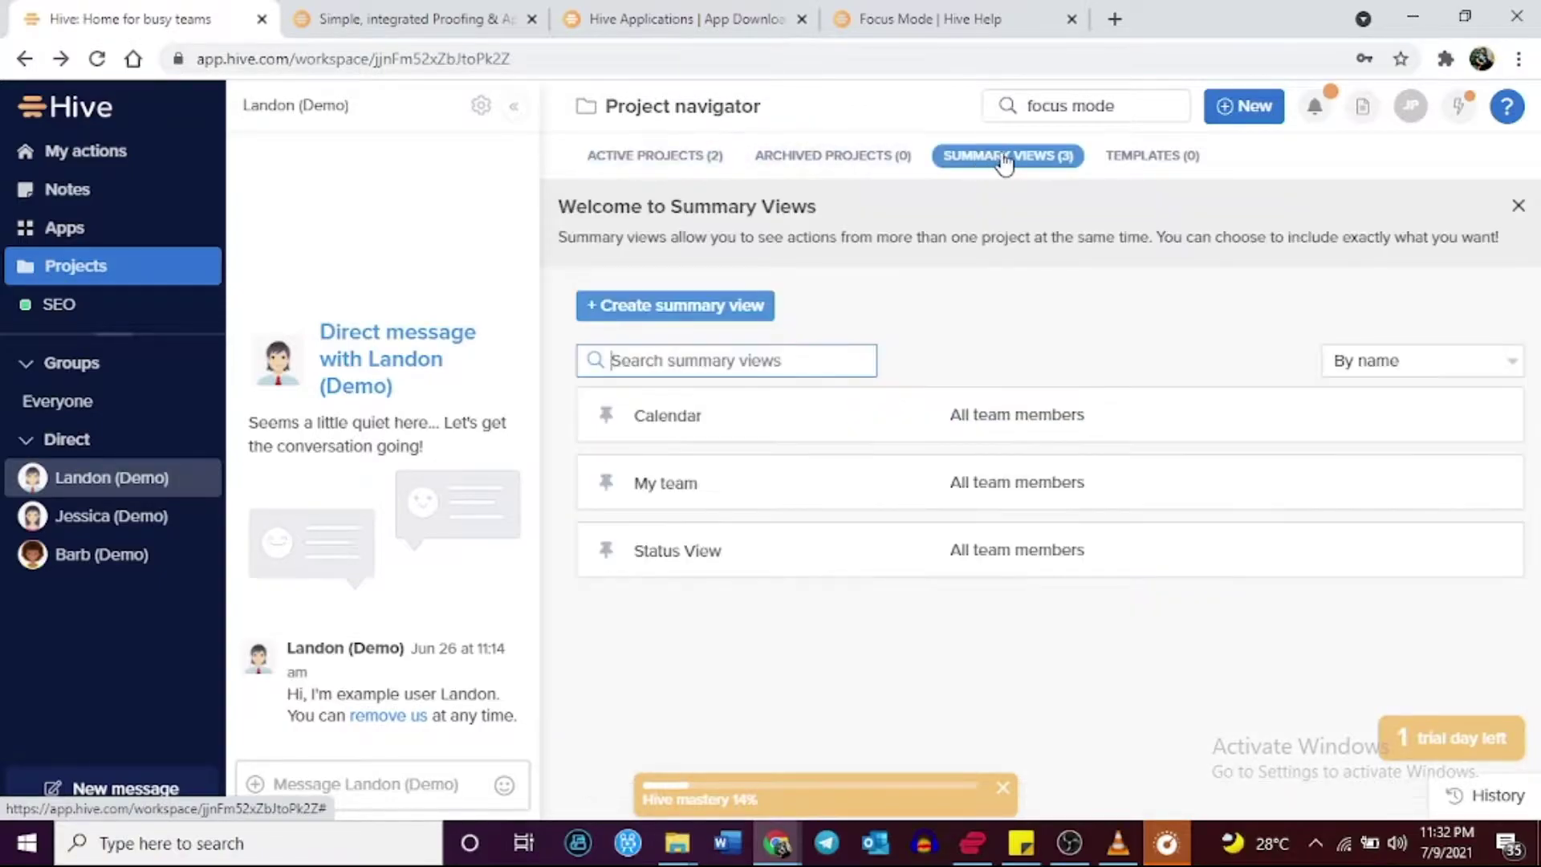
pyautogui.click(1154, 161)
pyautogui.click(1017, 158)
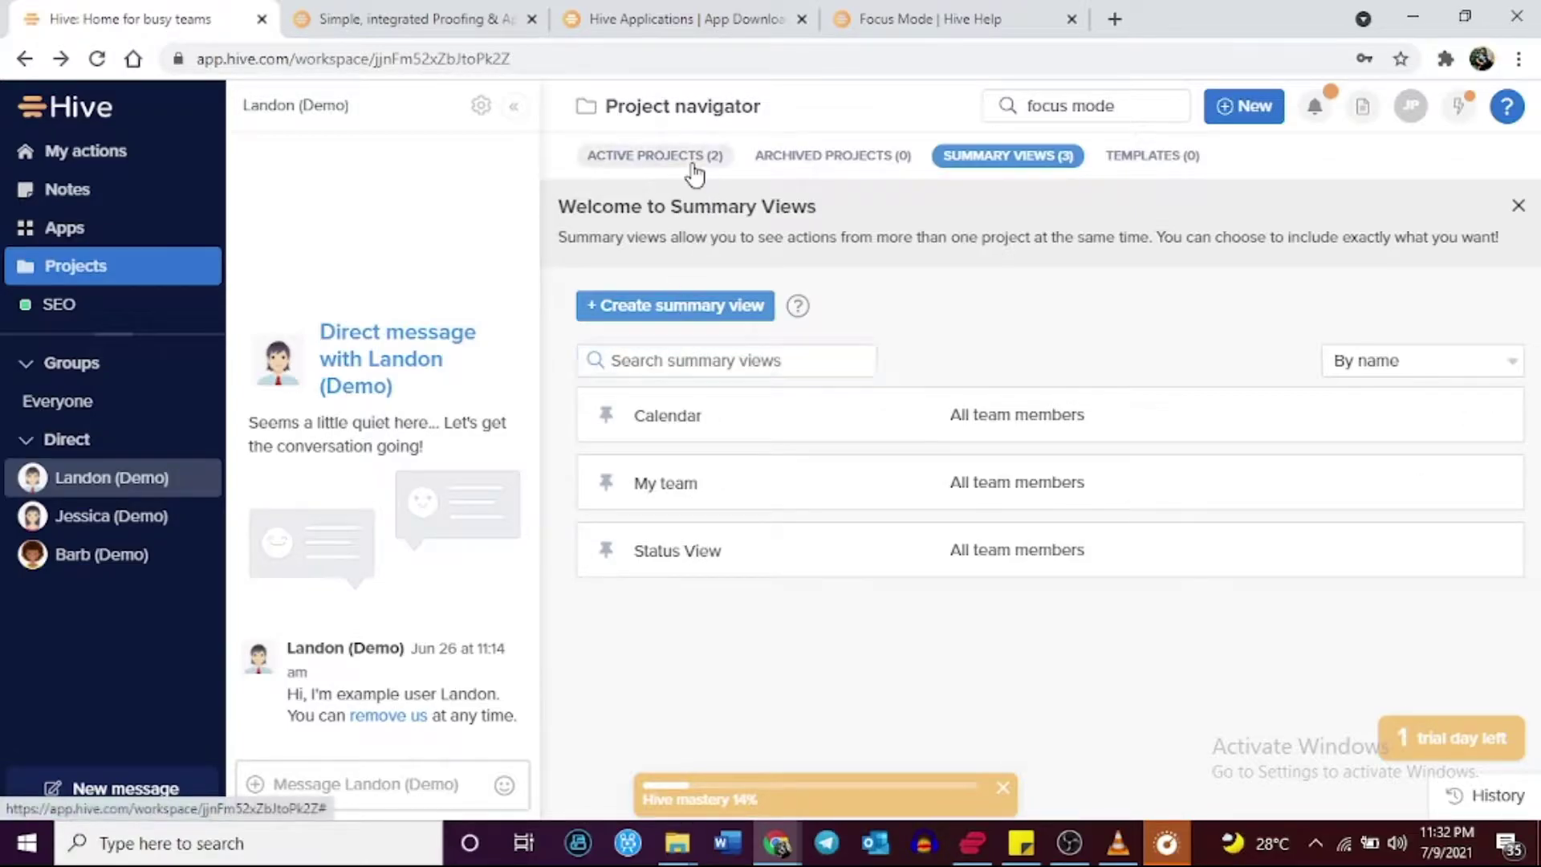
pyautogui.click(691, 159)
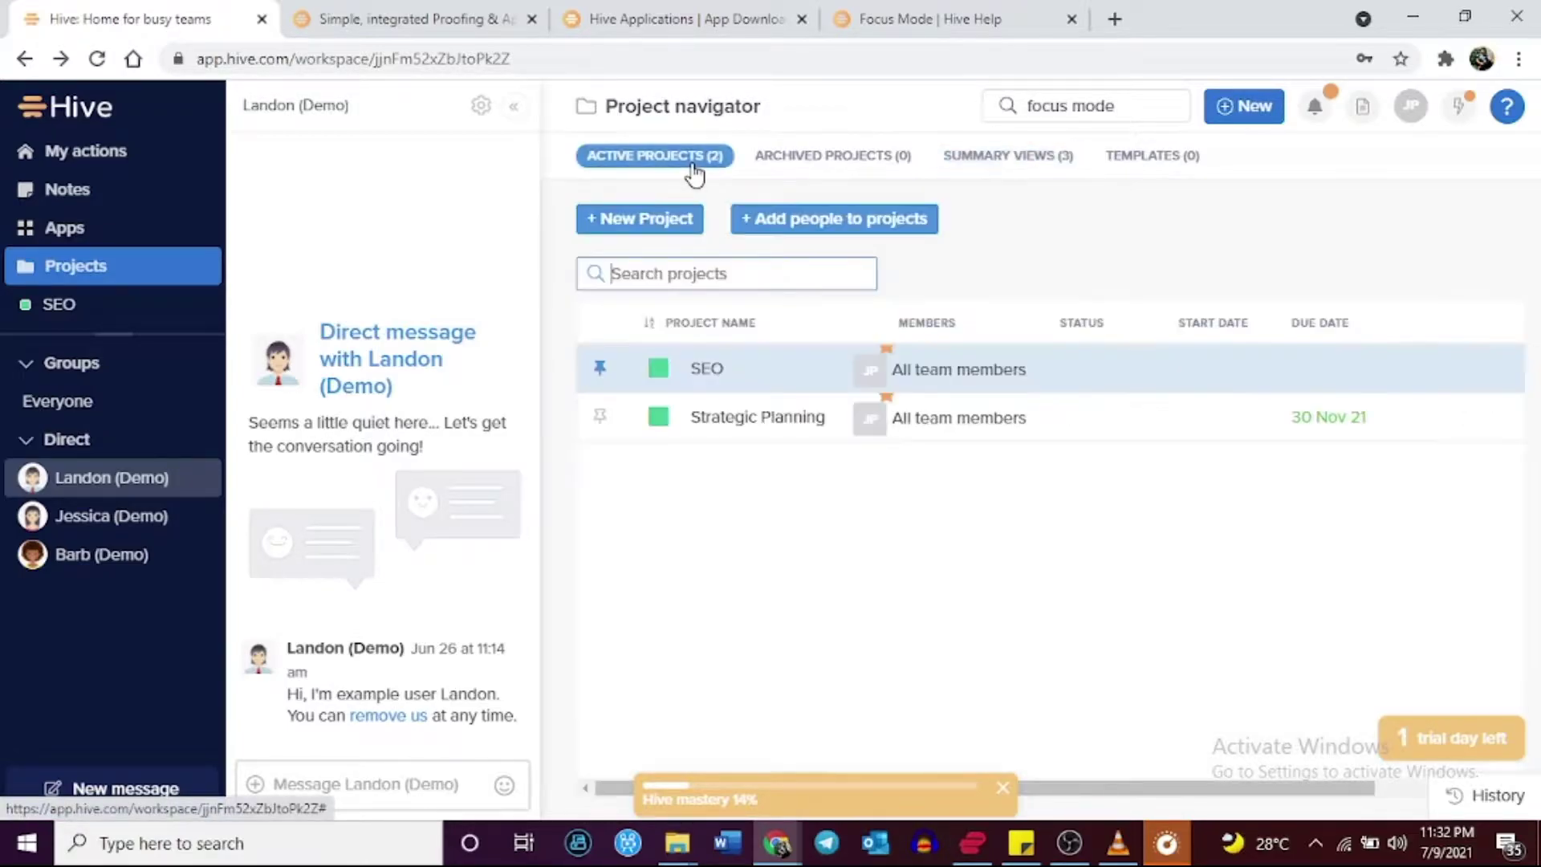
pyautogui.click(441, 58)
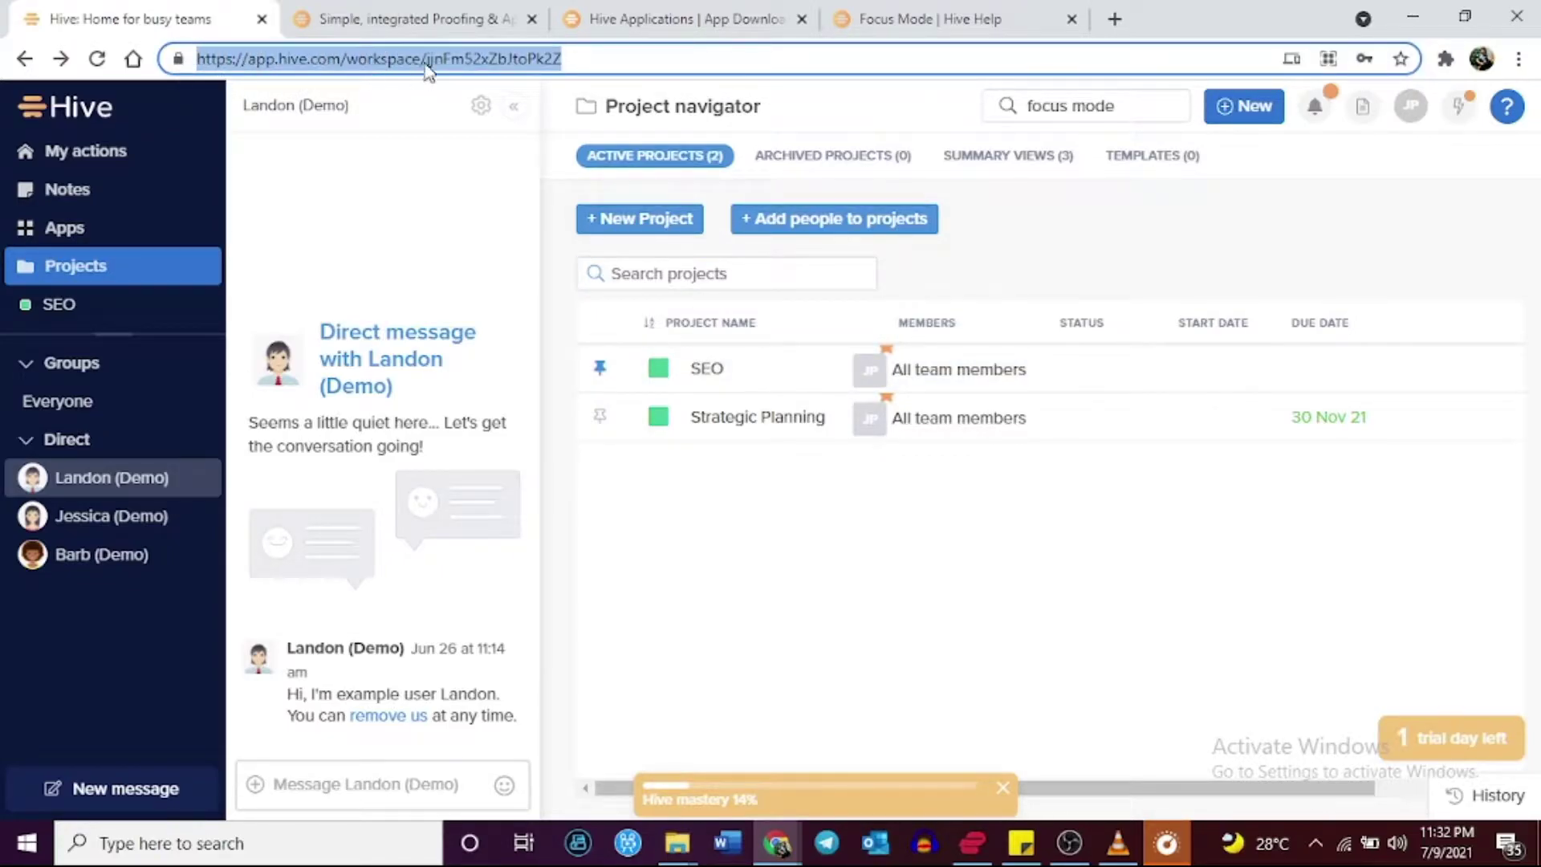
# On the Hive Applications page, view Desktop Apps, then Mobile Apps, and highlight the Mobile Apps heading.
pyautogui.click(693, 28)
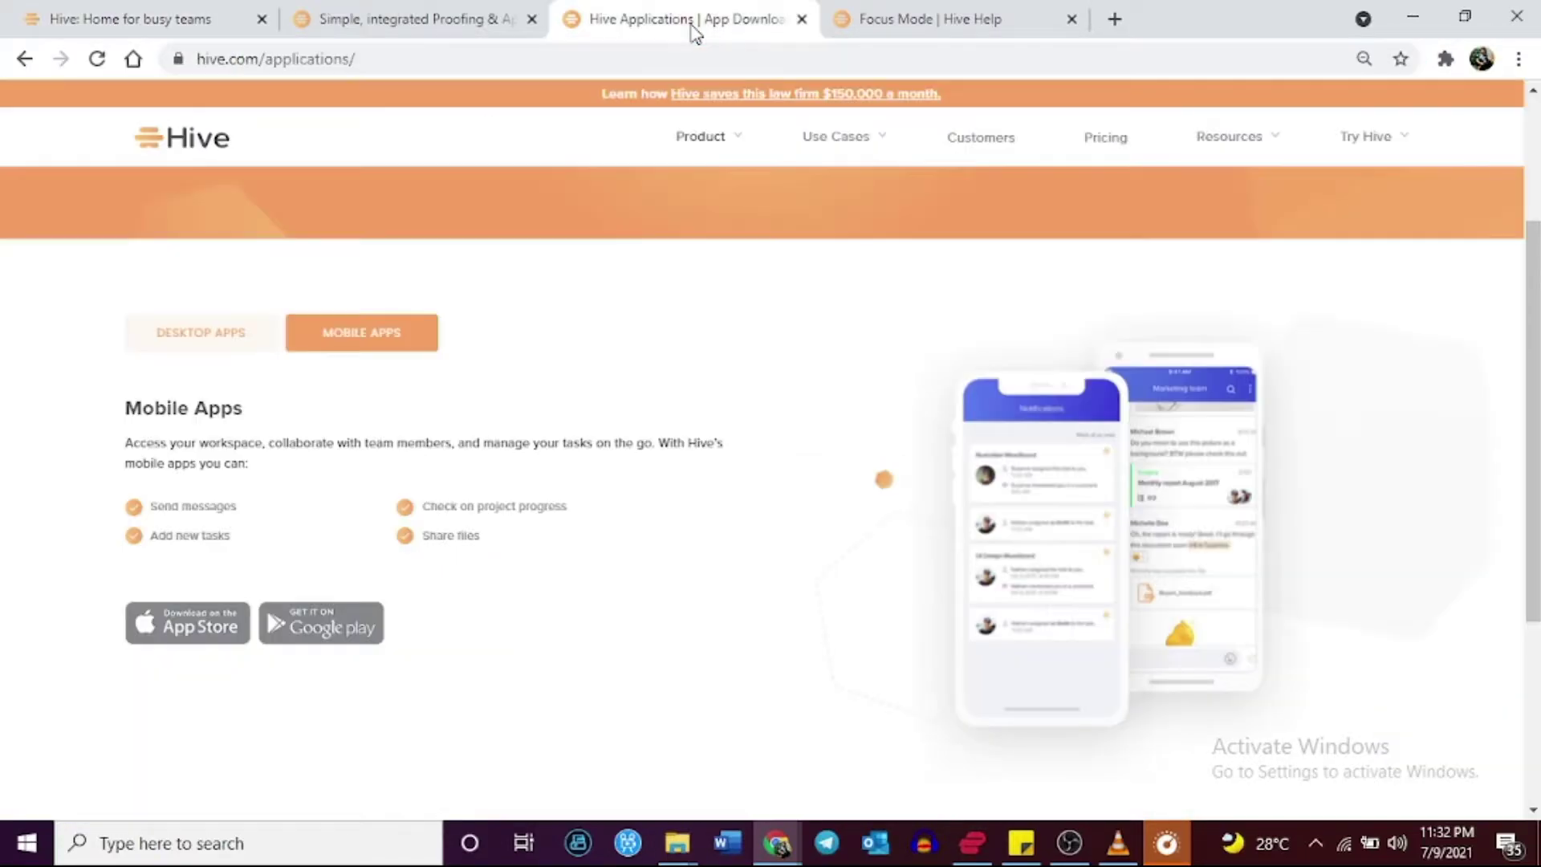
pyautogui.click(235, 325)
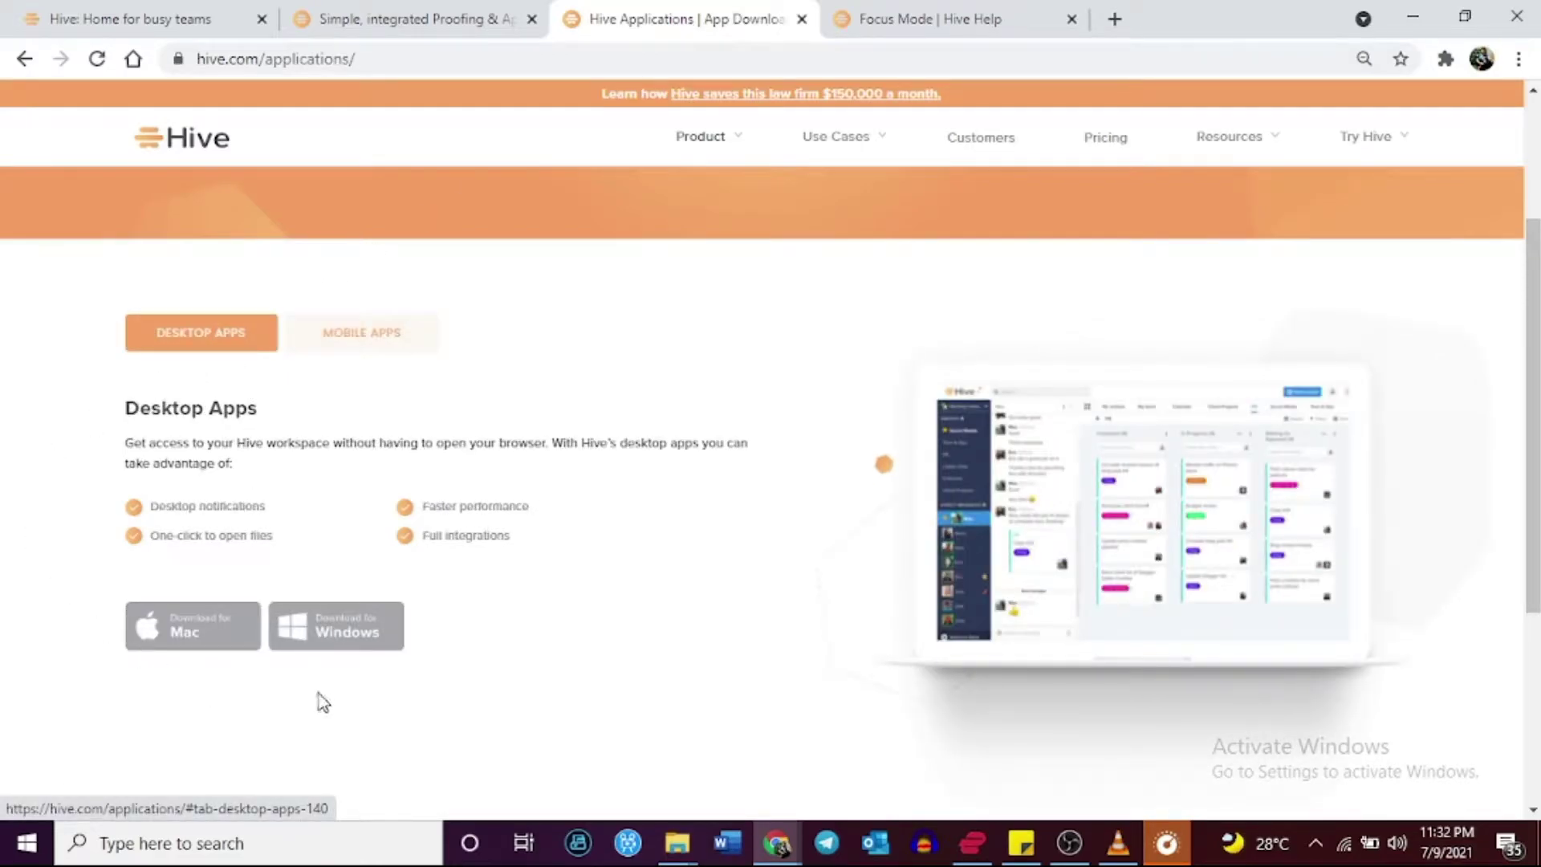
pyautogui.click(378, 352)
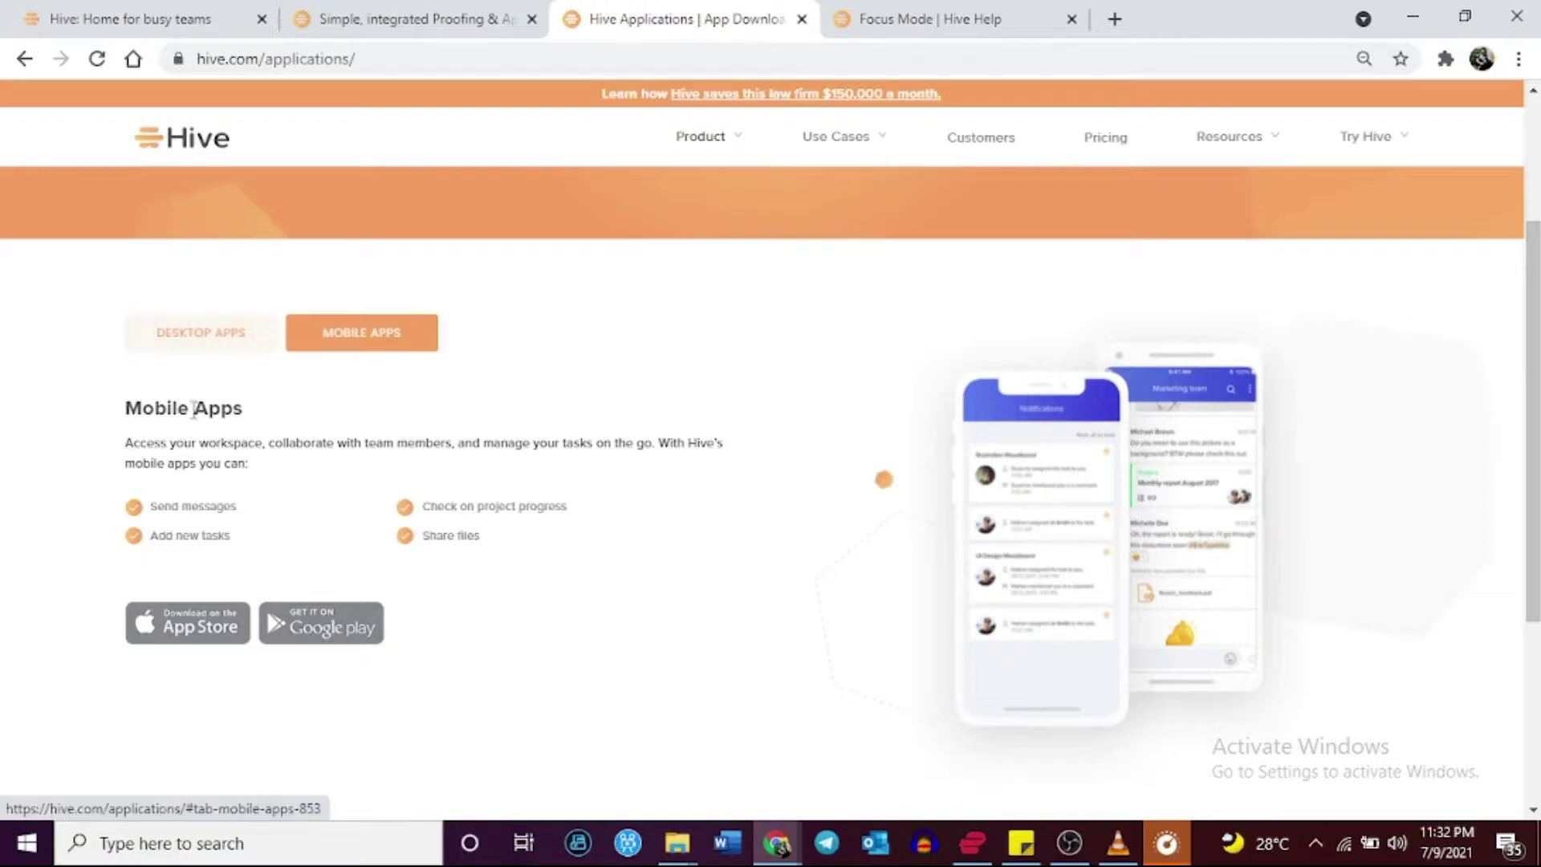
pyautogui.moveTo(127, 411); pyautogui.dragTo(171, 411)
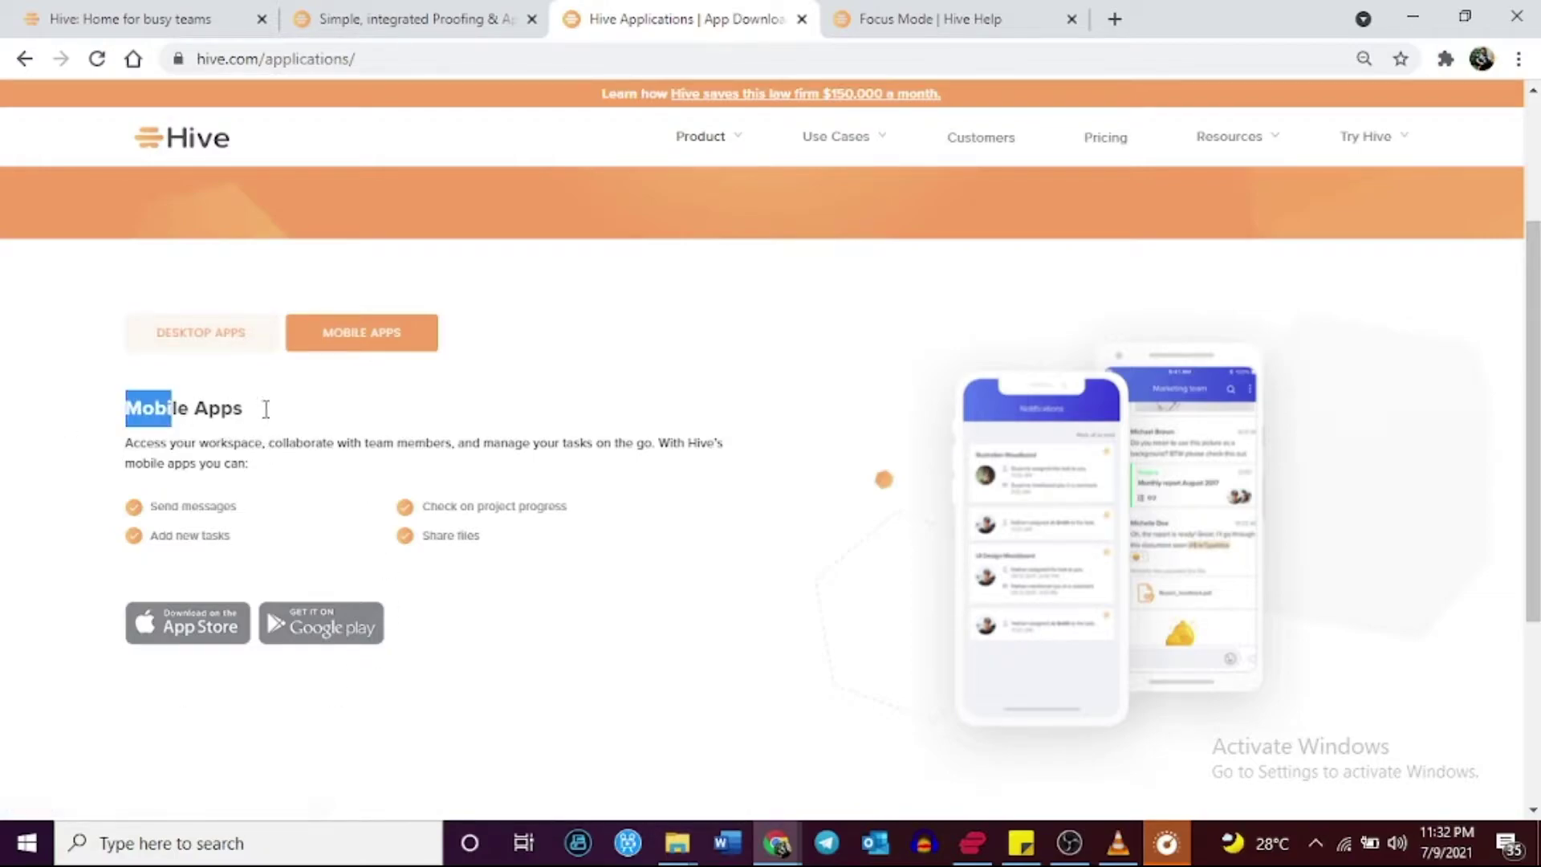
pyautogui.moveTo(265, 409); pyautogui.dragTo(245, 414)
pyautogui.click(253, 431)
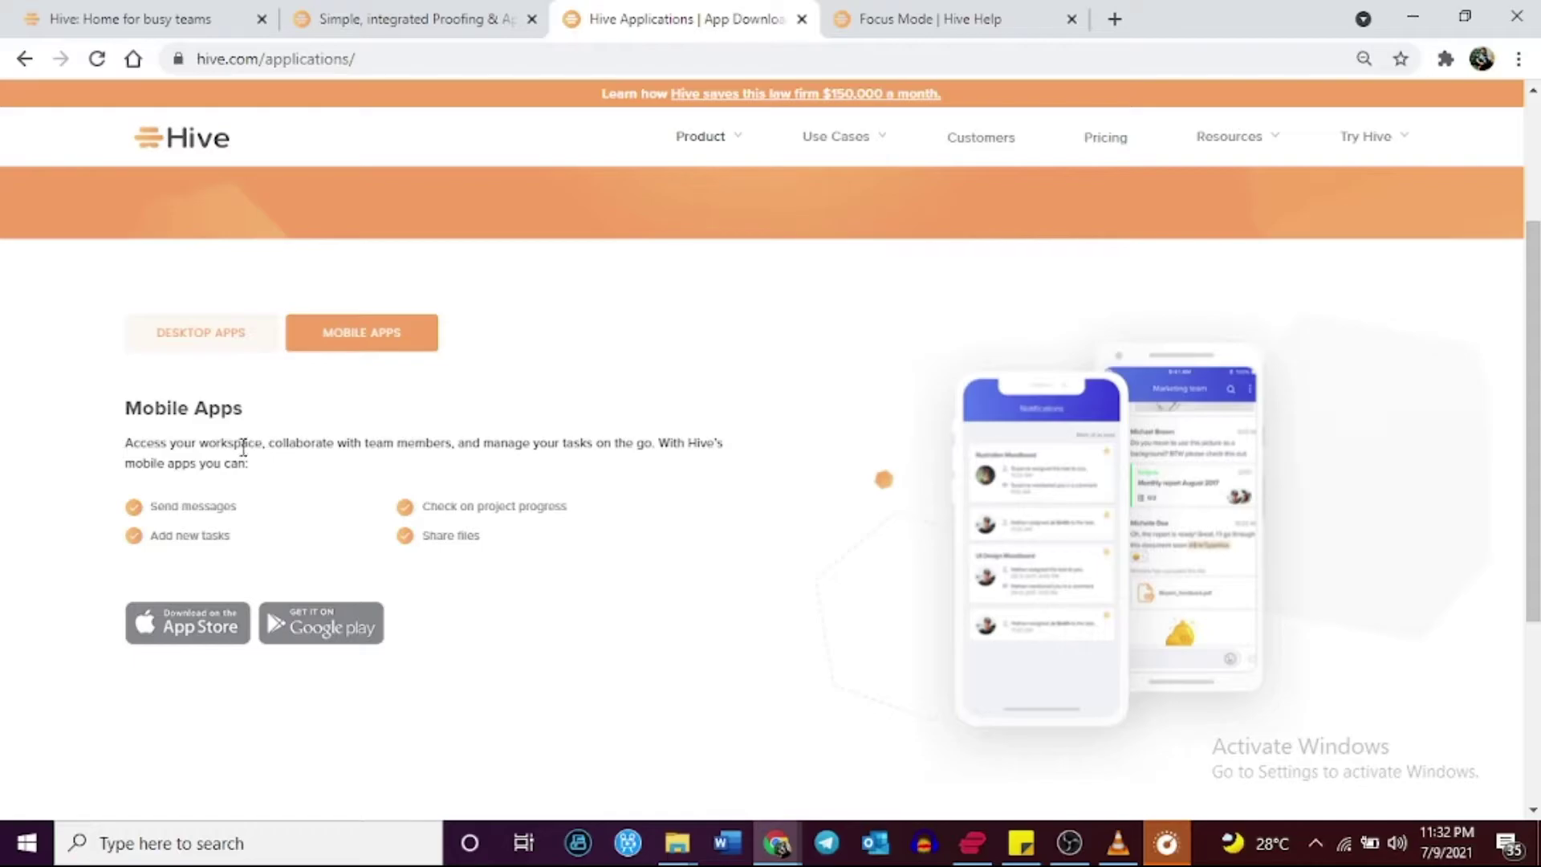
# Open Hive's Apps page and scroll through the My apps and Workspace apps lists.
pyautogui.click(172, 18)
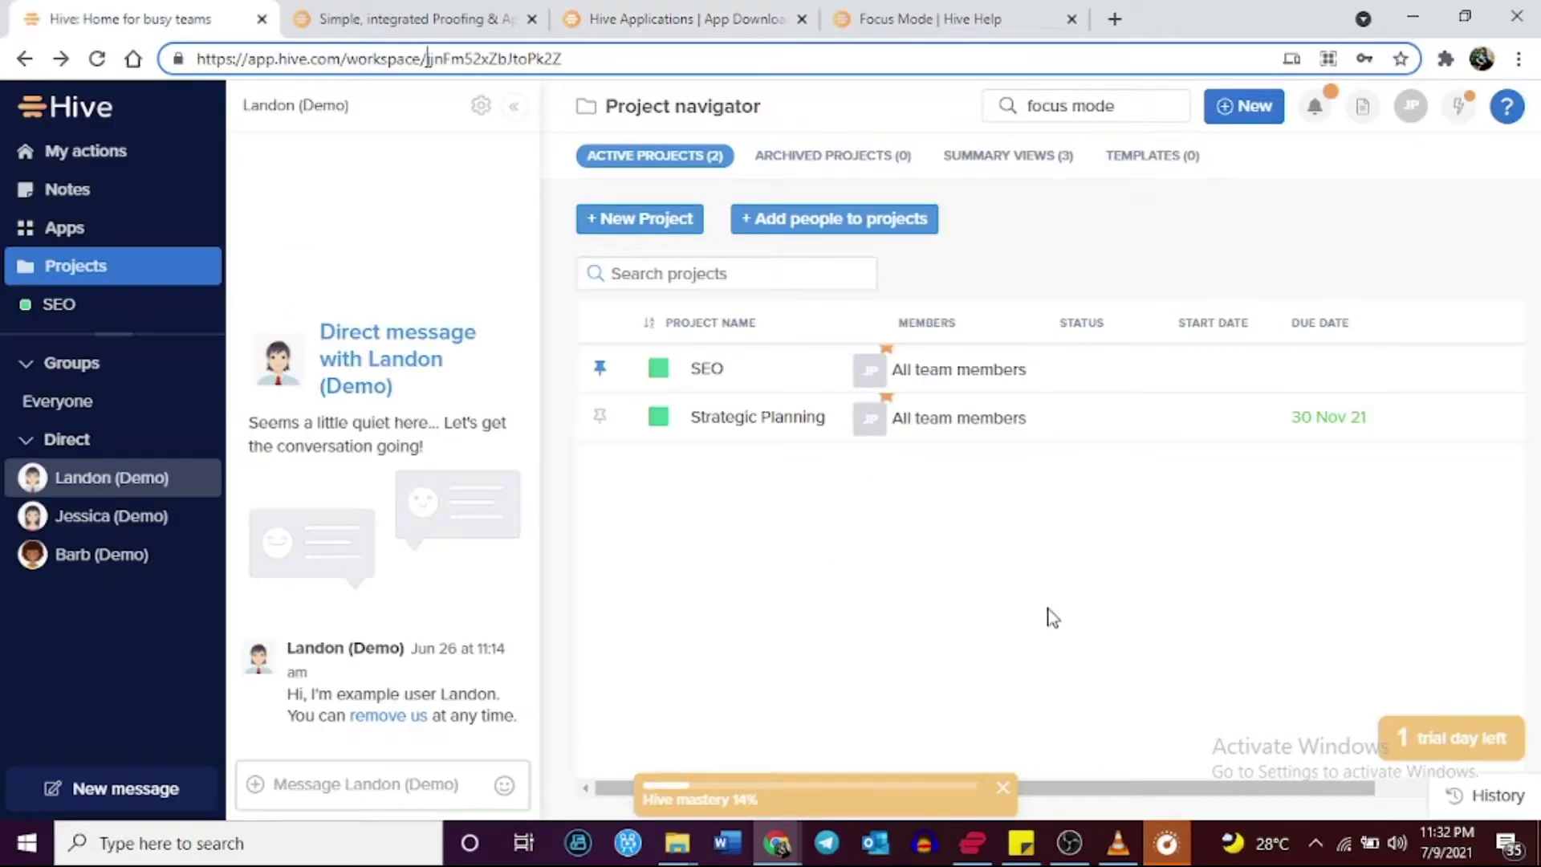
pyautogui.click(135, 230)
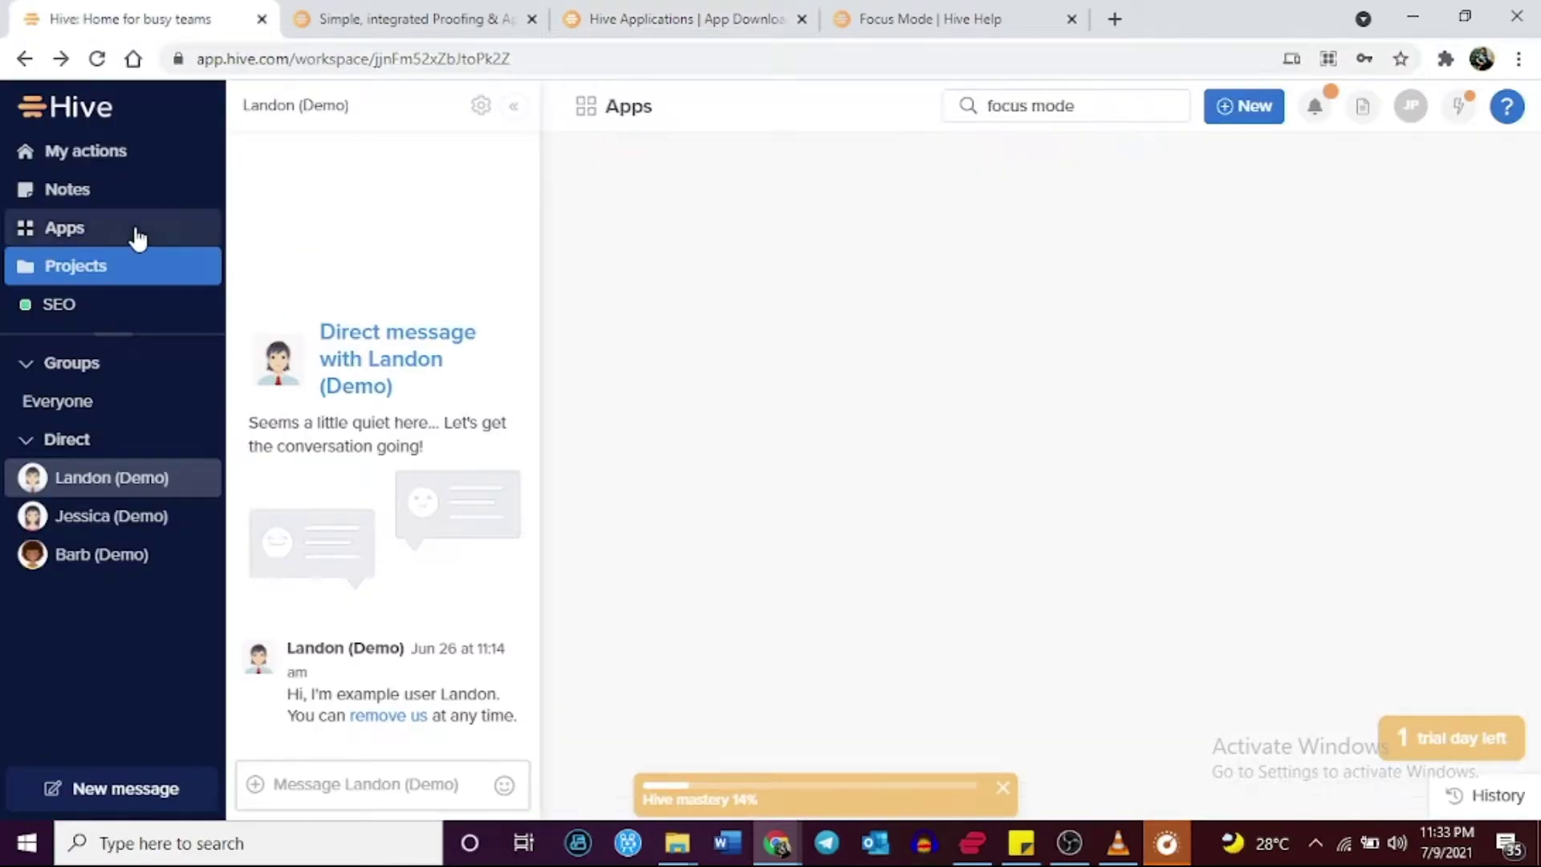
pyautogui.scroll(-4, 1372, 437)
pyautogui.scroll(-15, 1372, 437)
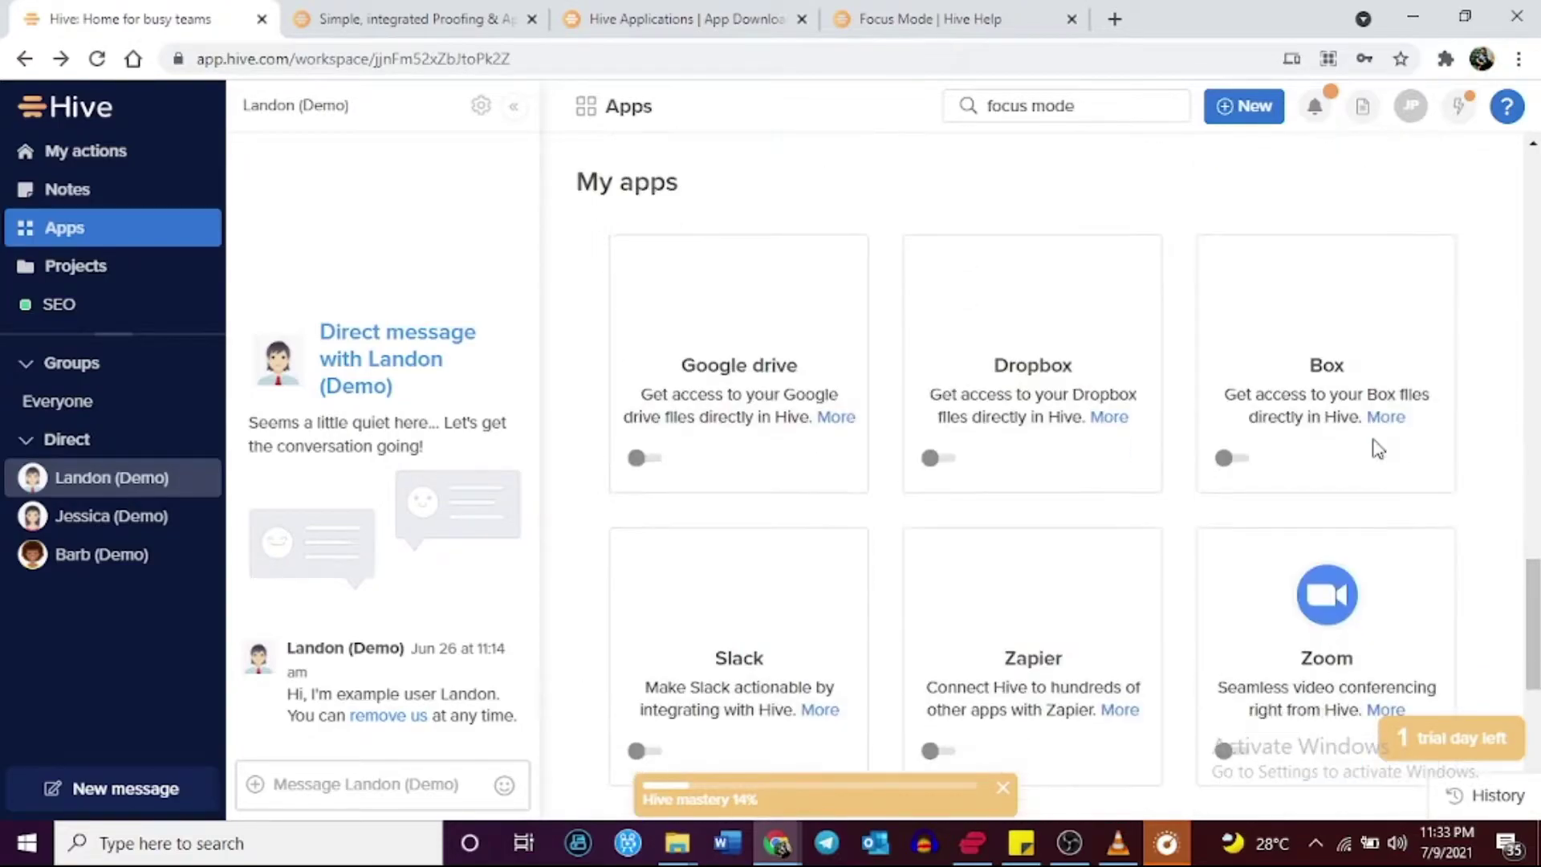
pyautogui.scroll(8, 1376, 445)
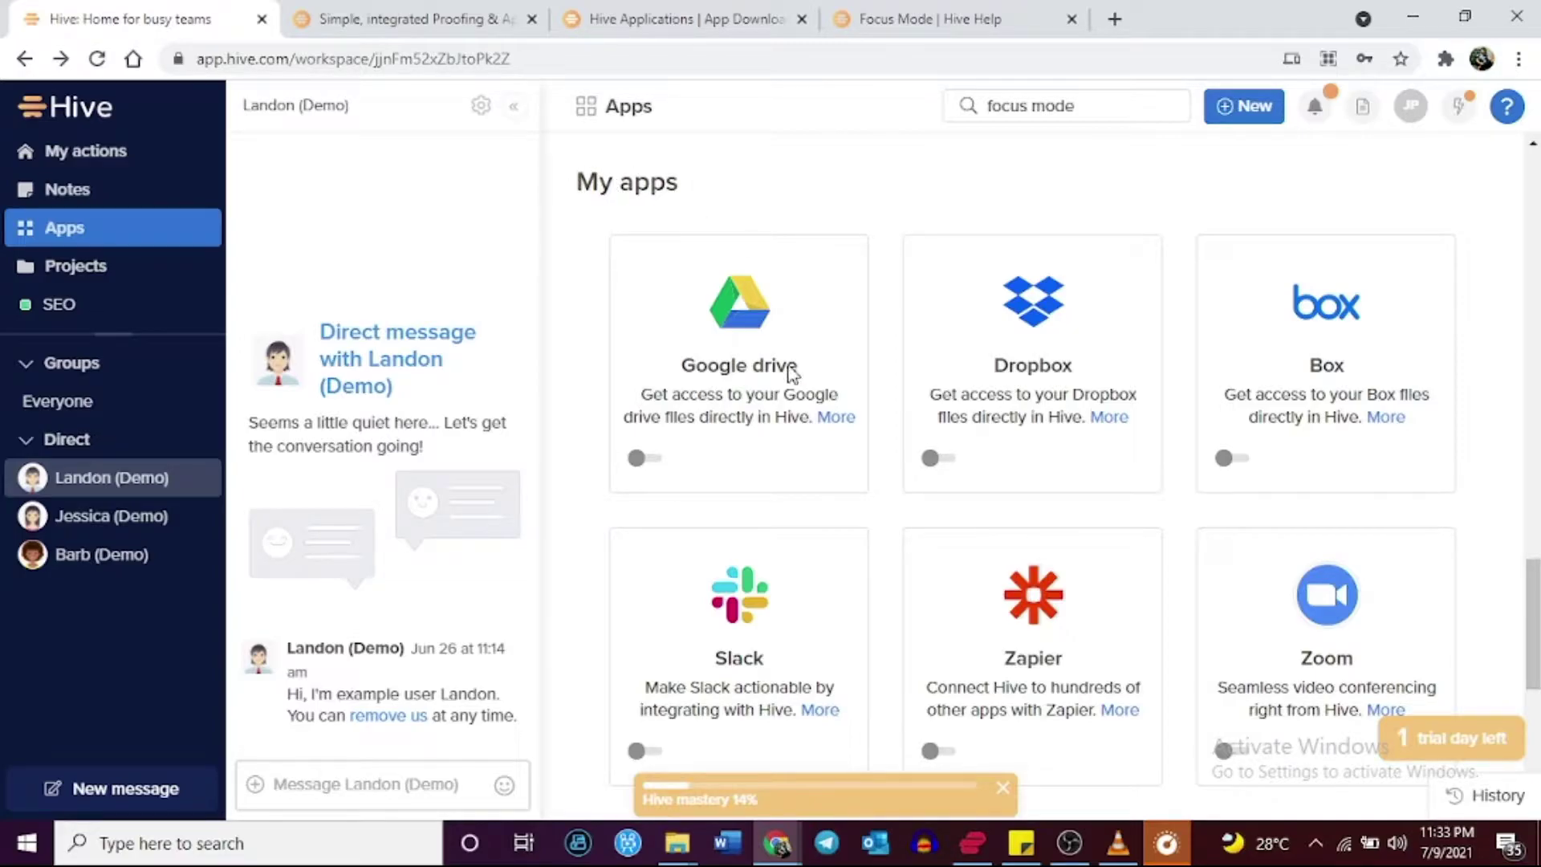
pyautogui.scroll(-5, 1075, 361)
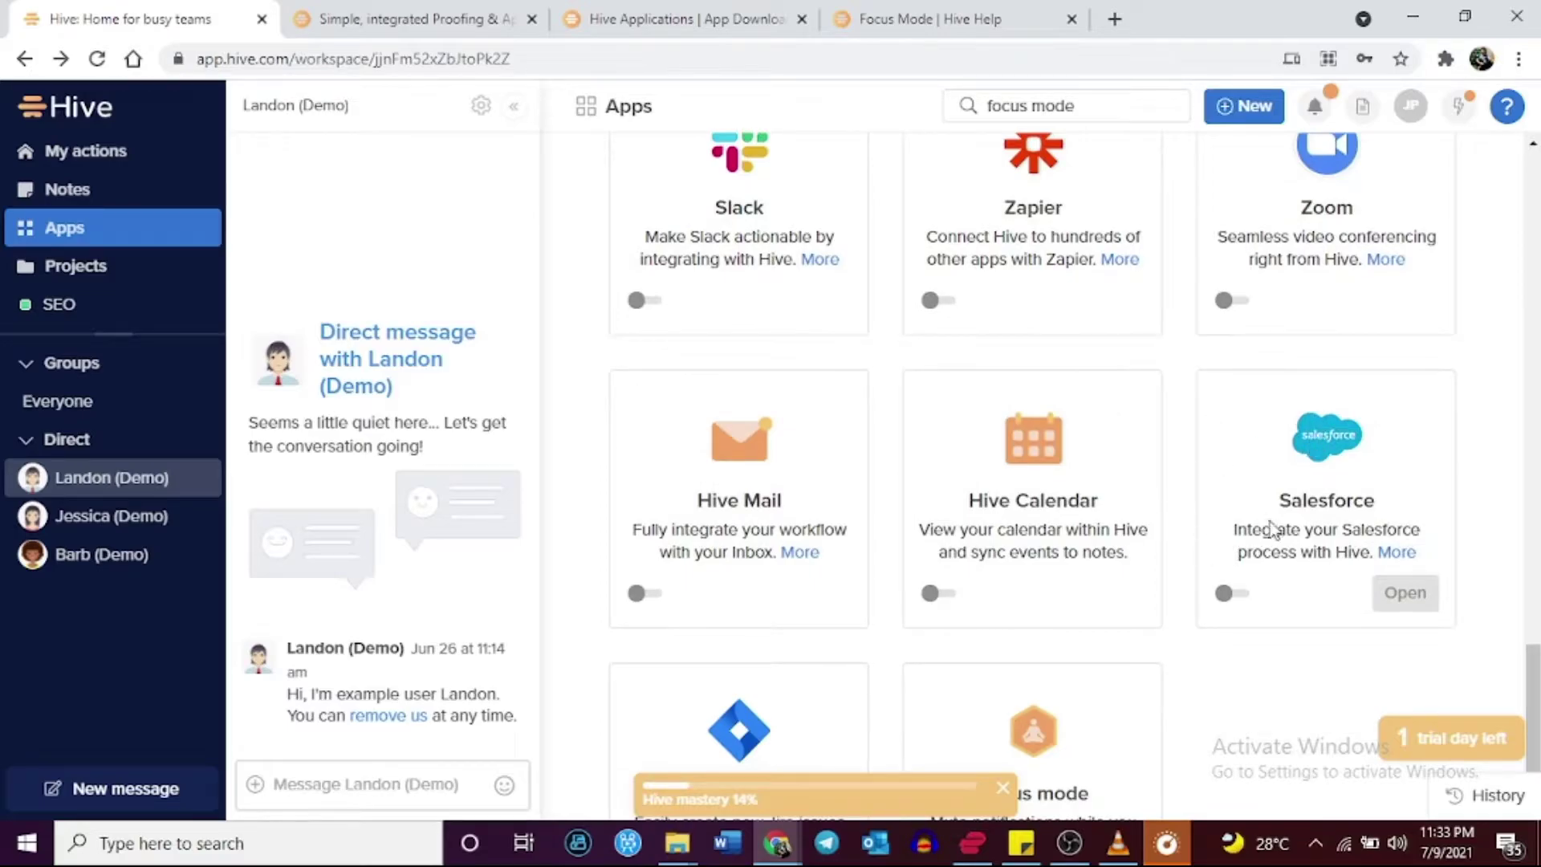
pyautogui.scroll(-1, 1271, 523)
pyautogui.scroll(1, 757, 347)
pyautogui.scroll(-2, 1352, 486)
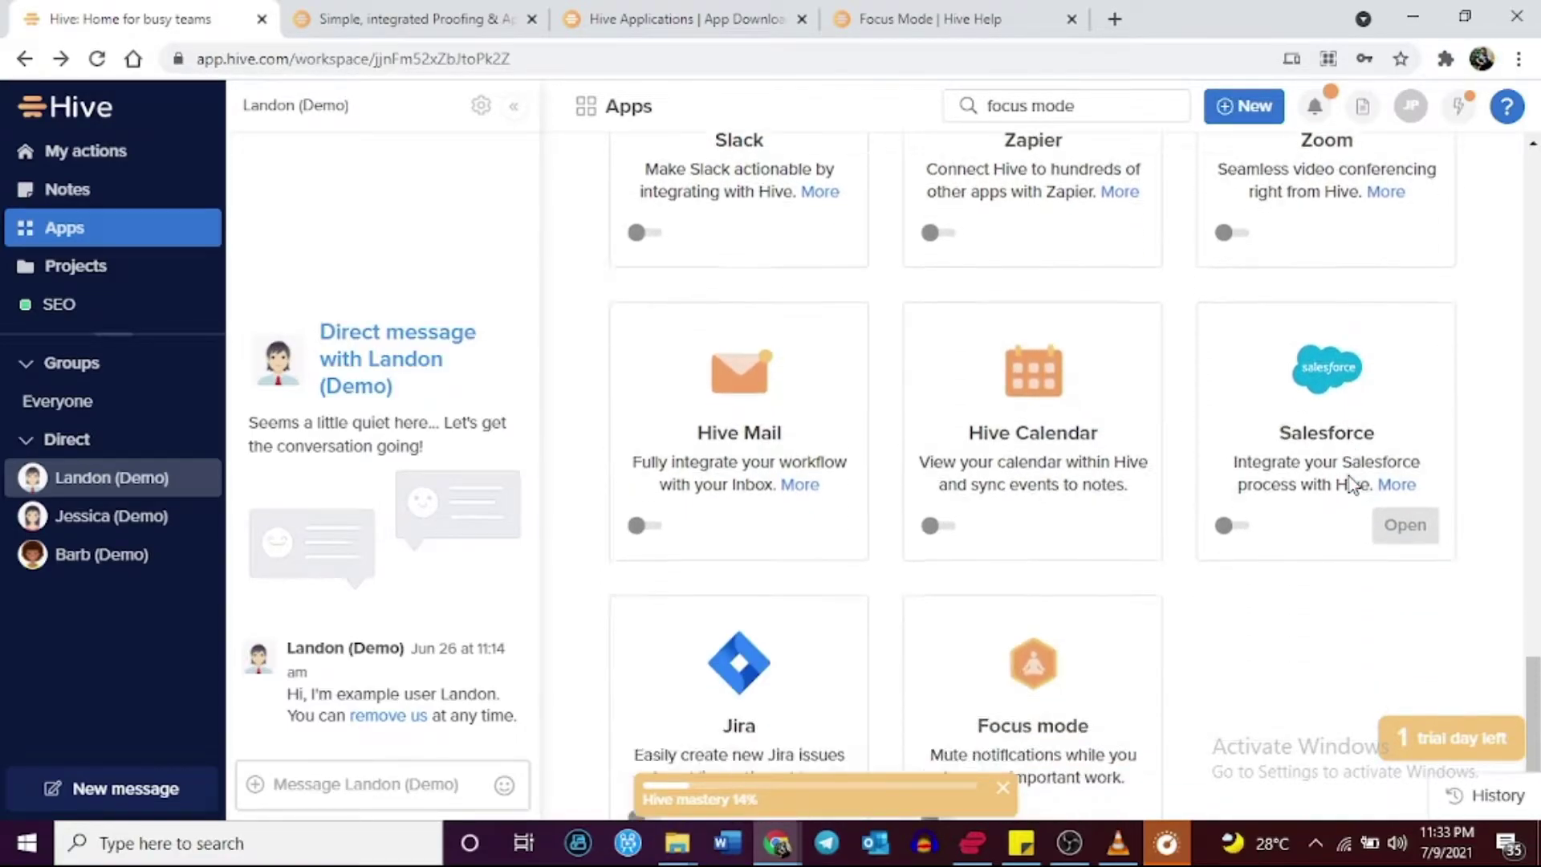
pyautogui.scroll(-1, 1352, 486)
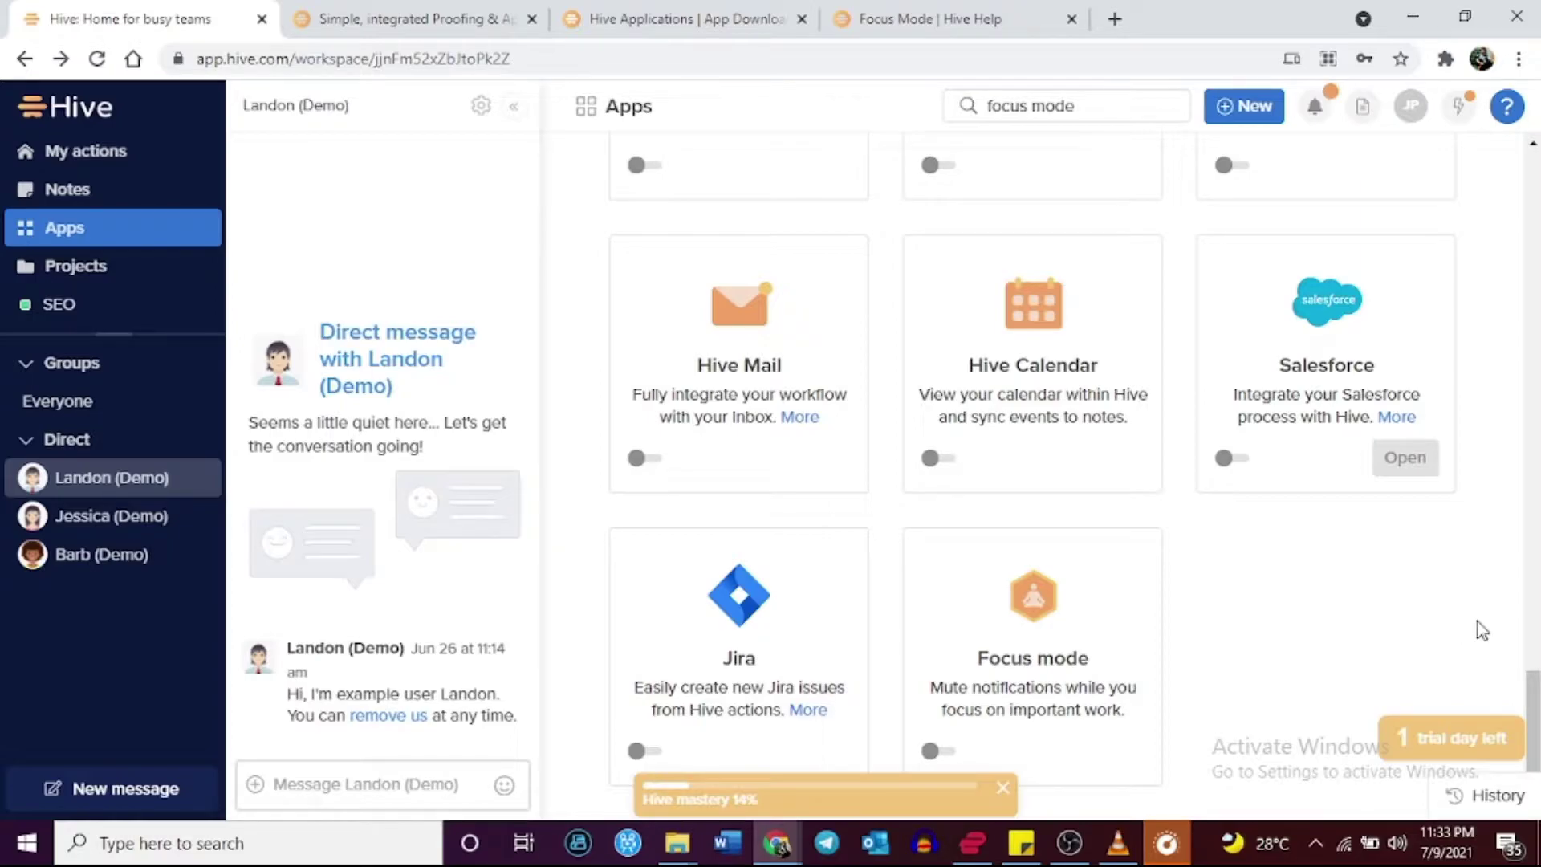
pyautogui.scroll(15, 1481, 628)
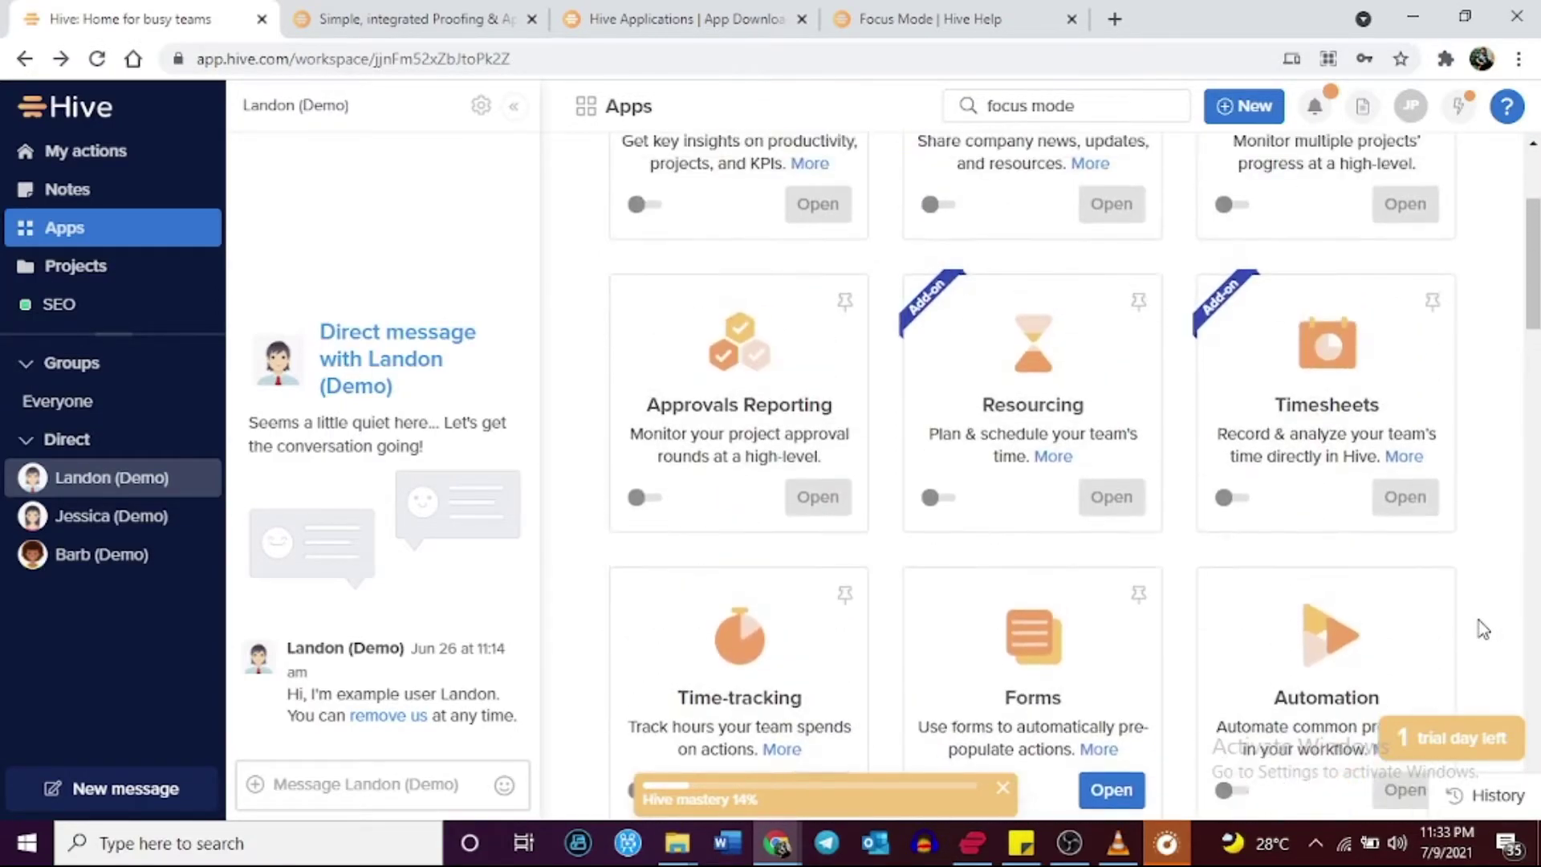
pyautogui.scroll(-7, 1480, 628)
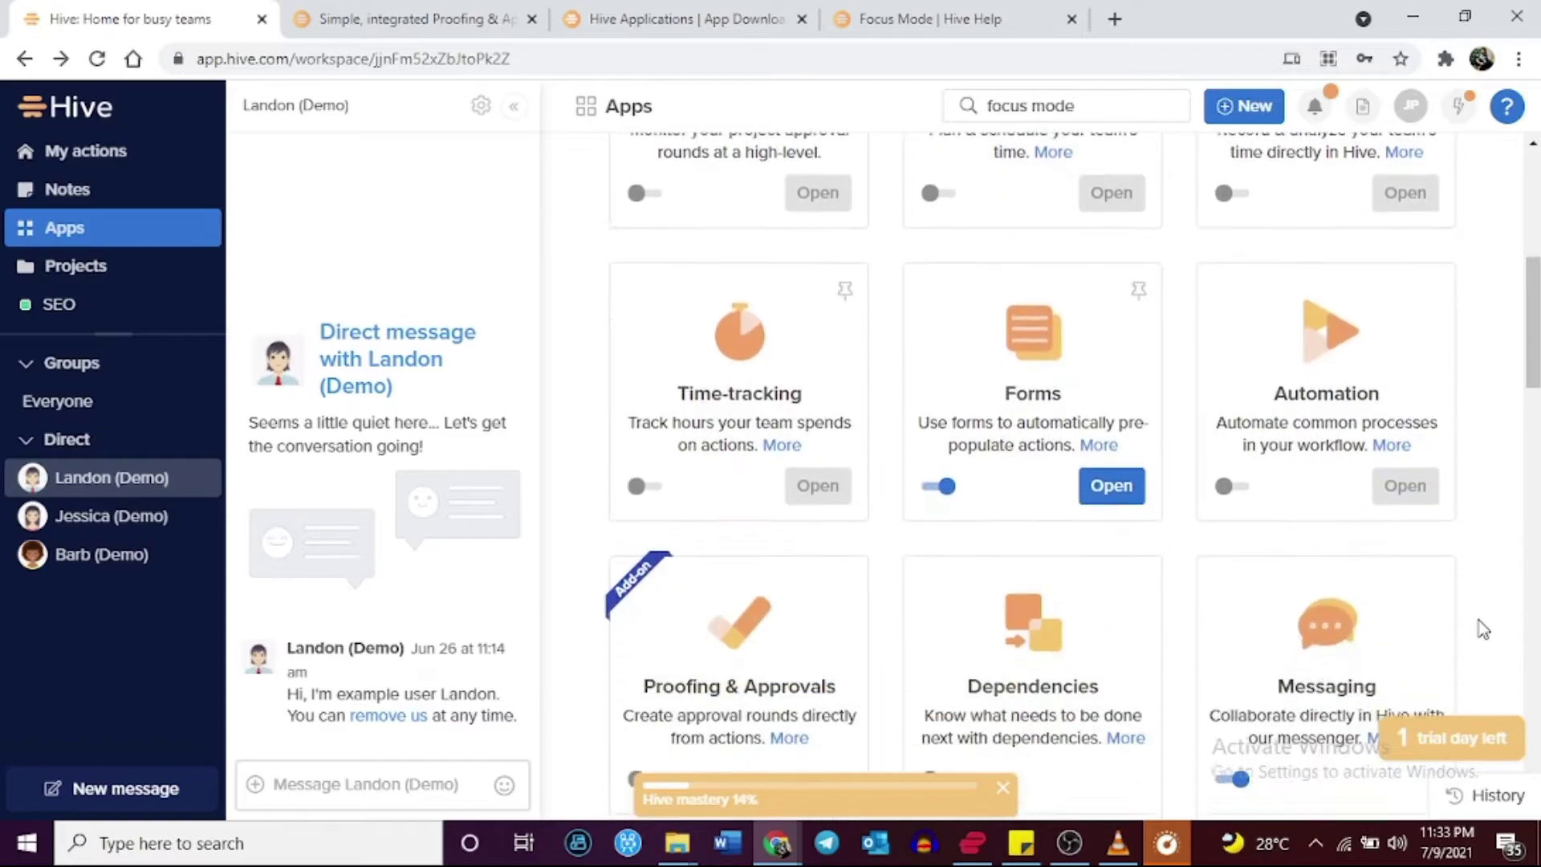
pyautogui.scroll(-10, 1482, 628)
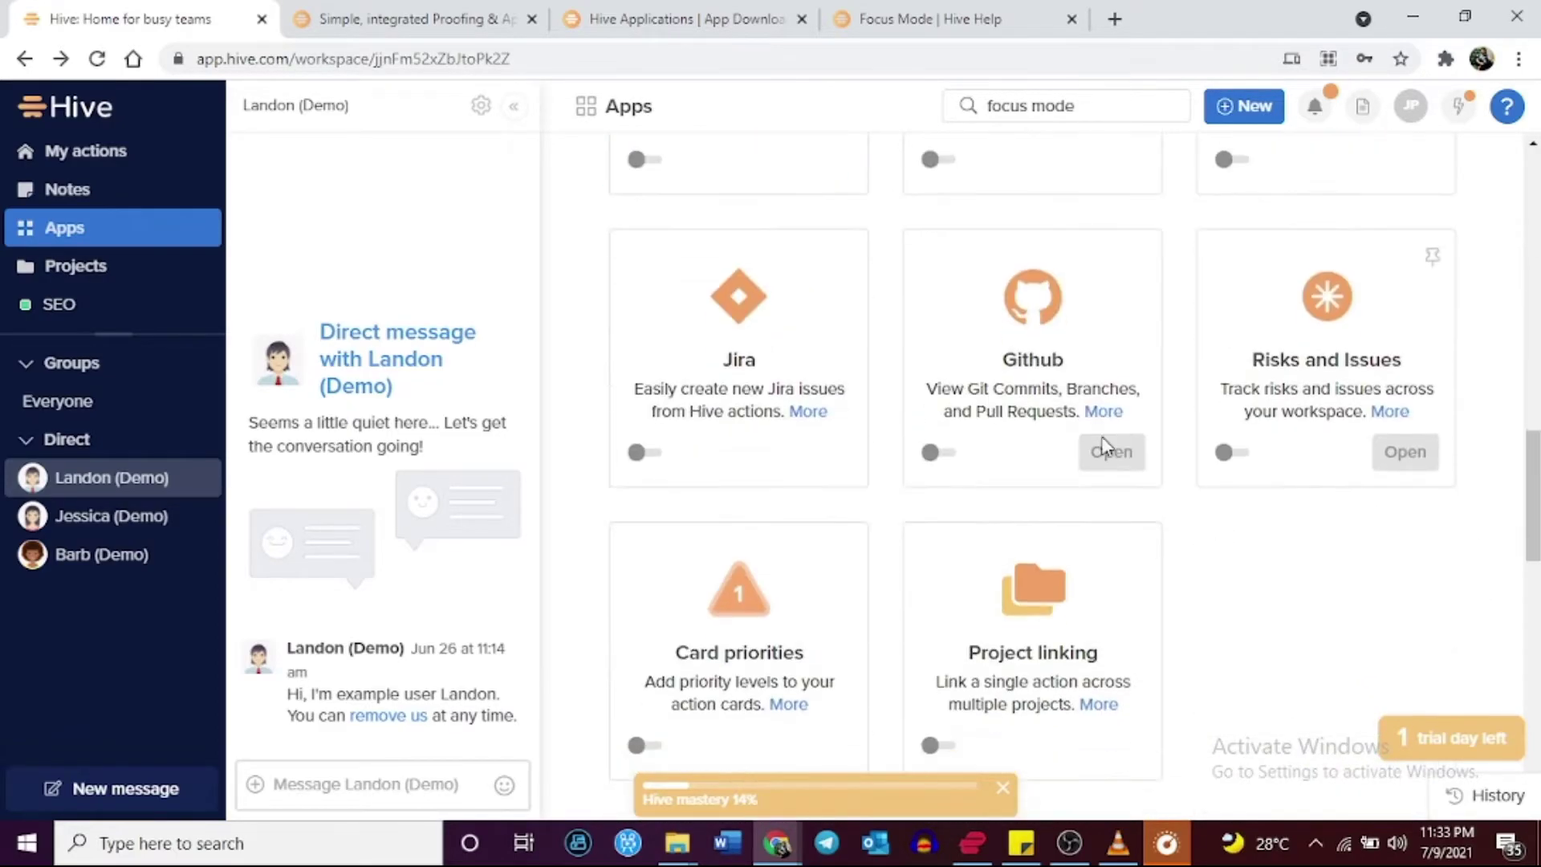
# Open the Proofing & Approvals help article and highlight its title and introductory sentence.
pyautogui.click(405, 19)
pyautogui.scroll(10, 1017, 416)
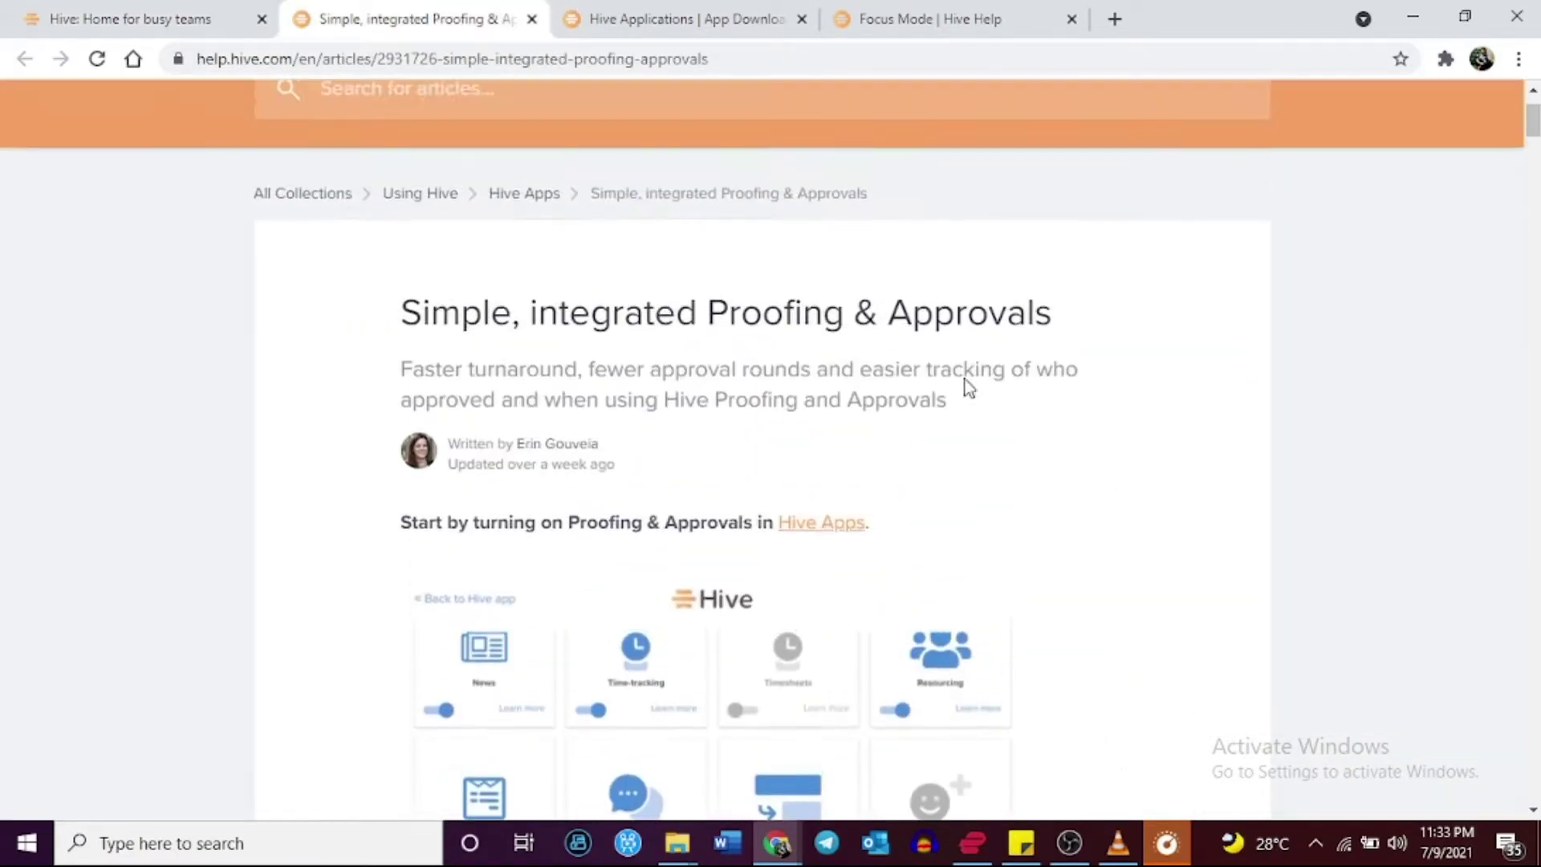
pyautogui.moveTo(397, 321); pyautogui.dragTo(1061, 312)
pyautogui.click(978, 350)
pyautogui.moveTo(998, 403); pyautogui.dragTo(385, 385)
pyautogui.click(396, 354)
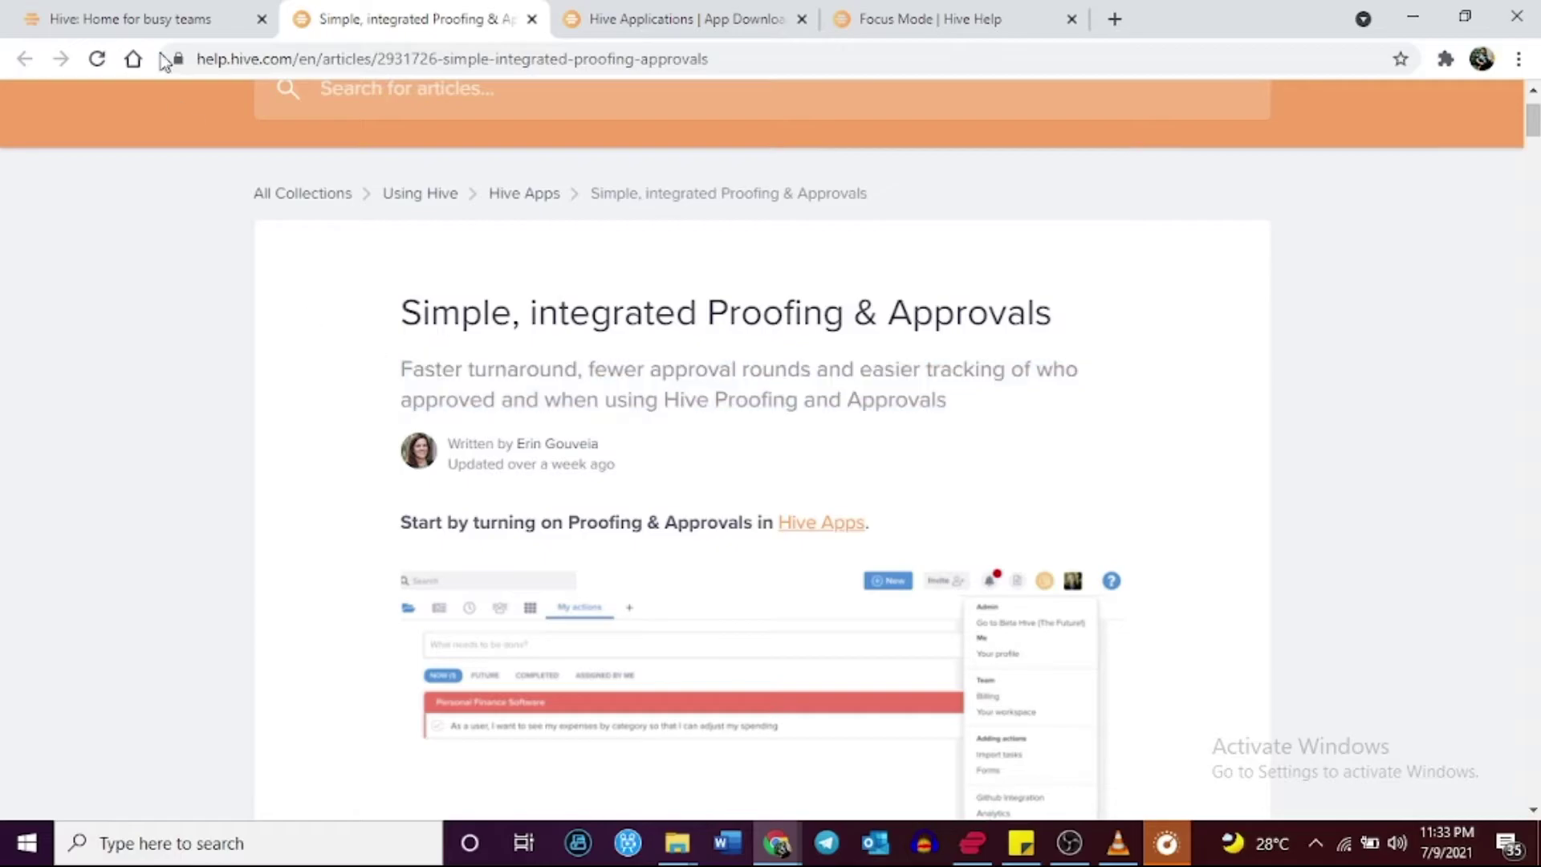
# View the 'Welcome to Hive Notes!' note from Notes, select its title, then go back.
pyautogui.click(161, 20)
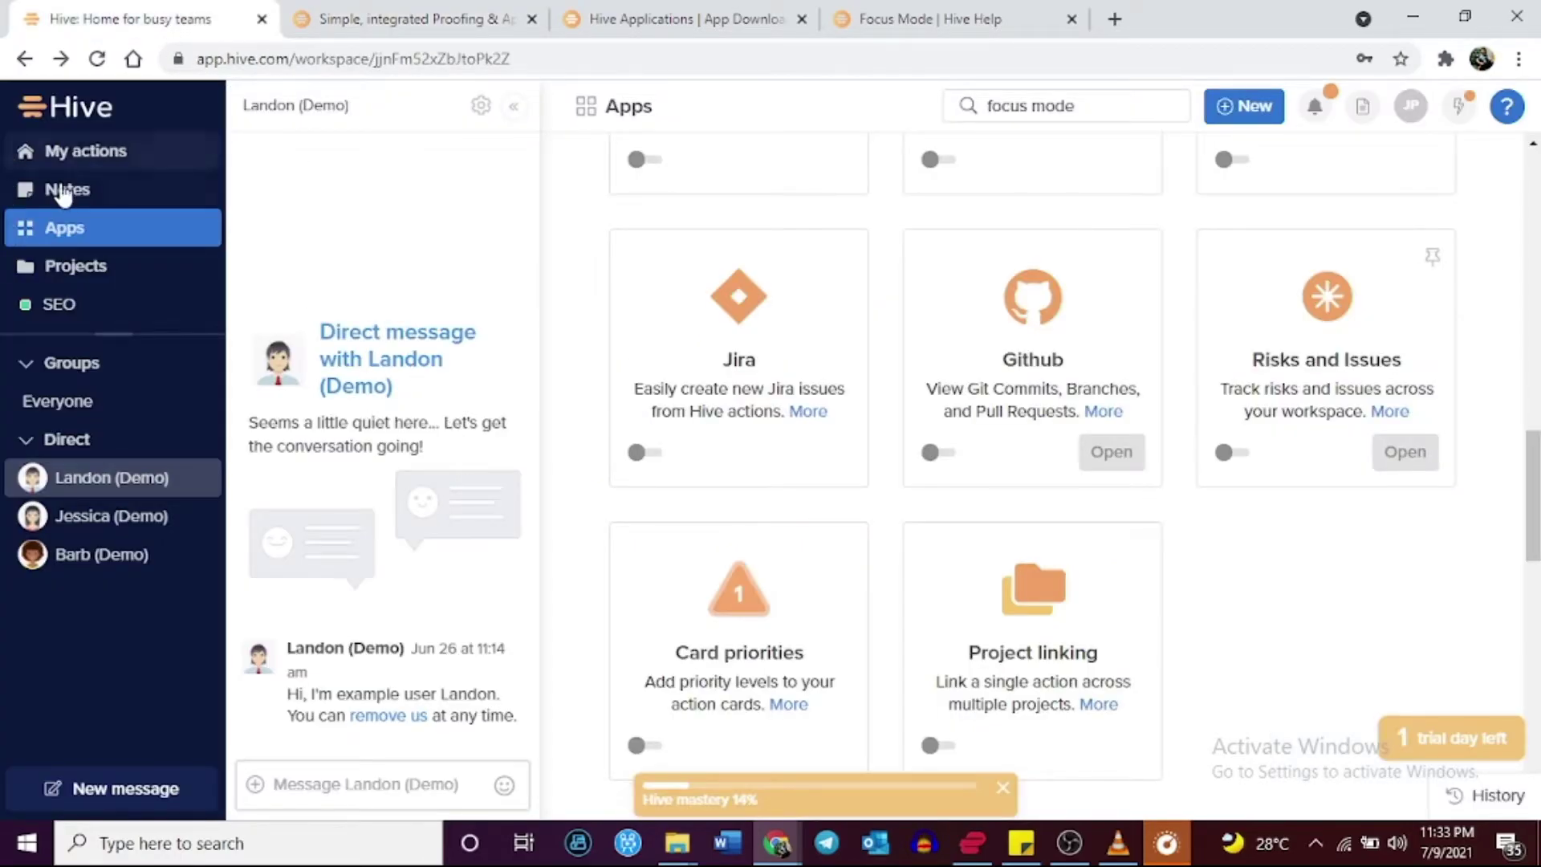
pyautogui.click(69, 192)
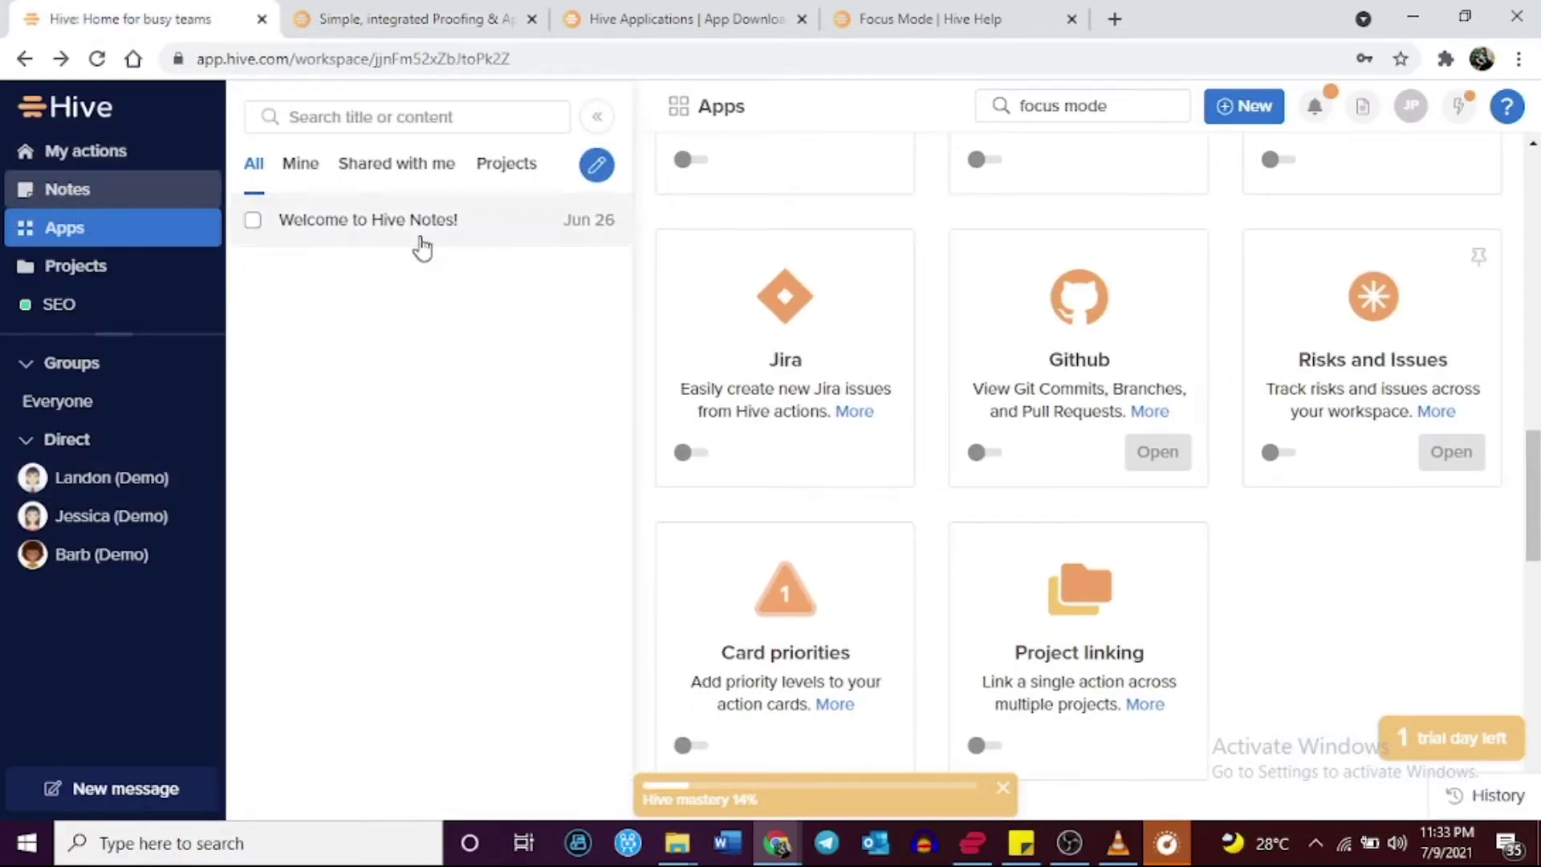
pyautogui.click(405, 239)
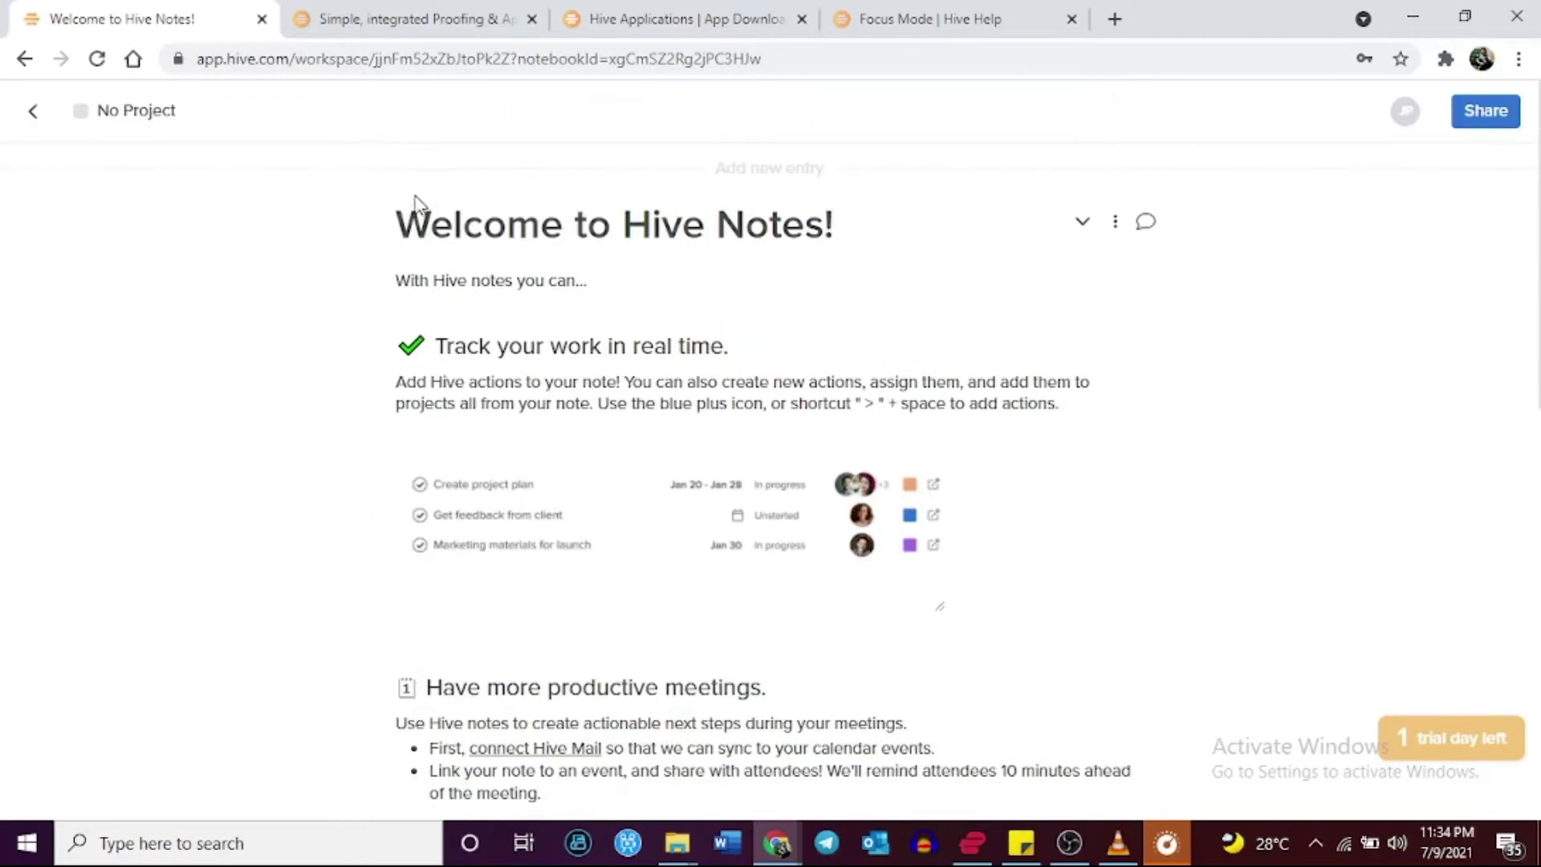
pyautogui.moveTo(397, 216); pyautogui.dragTo(464, 223)
pyautogui.moveTo(863, 225); pyautogui.dragTo(851, 225)
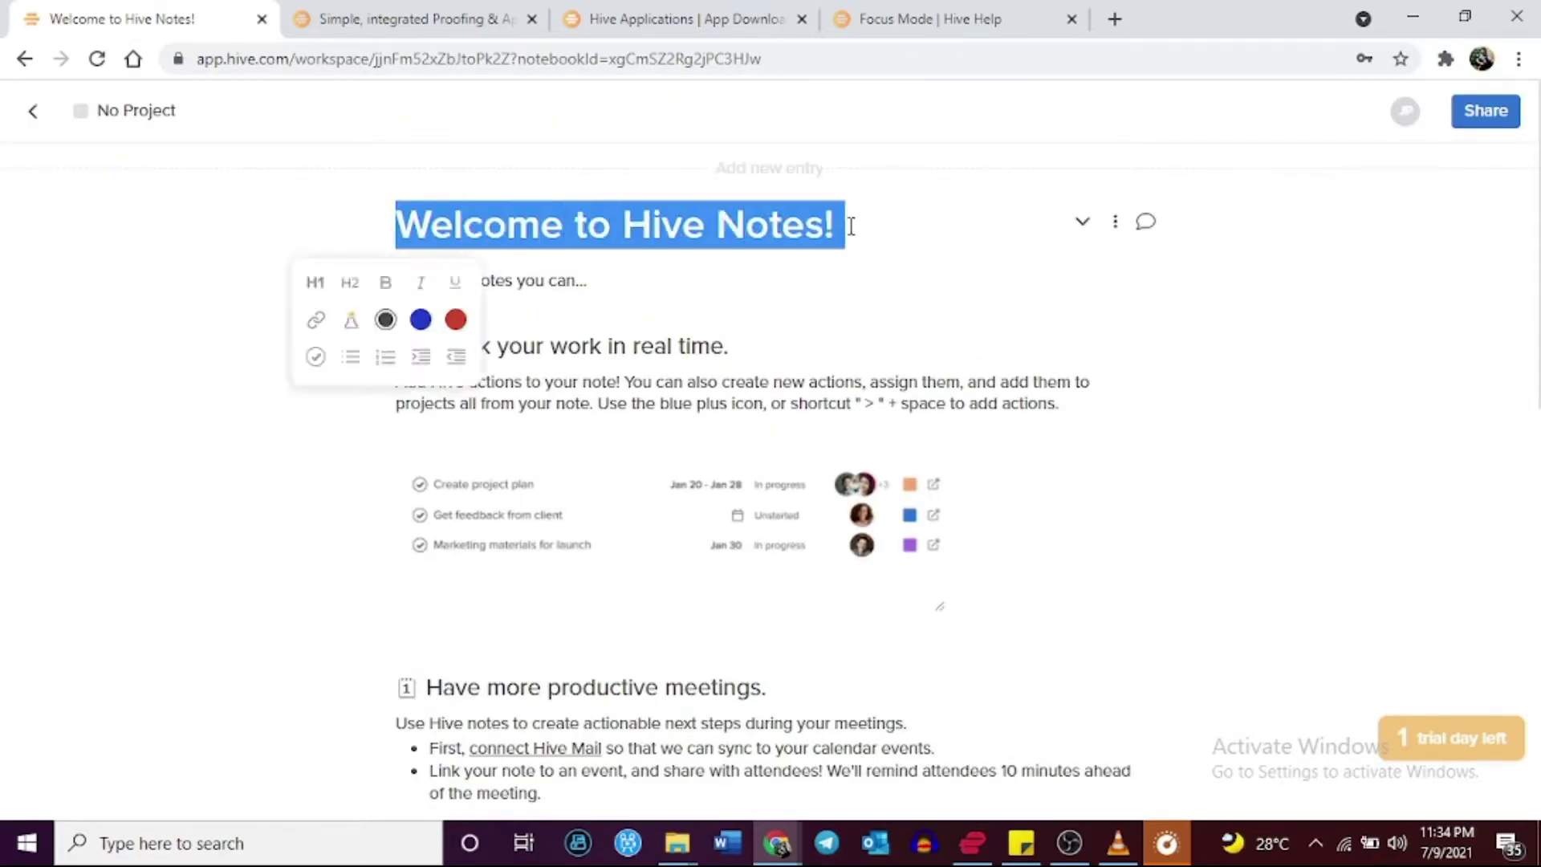
pyautogui.click(24, 59)
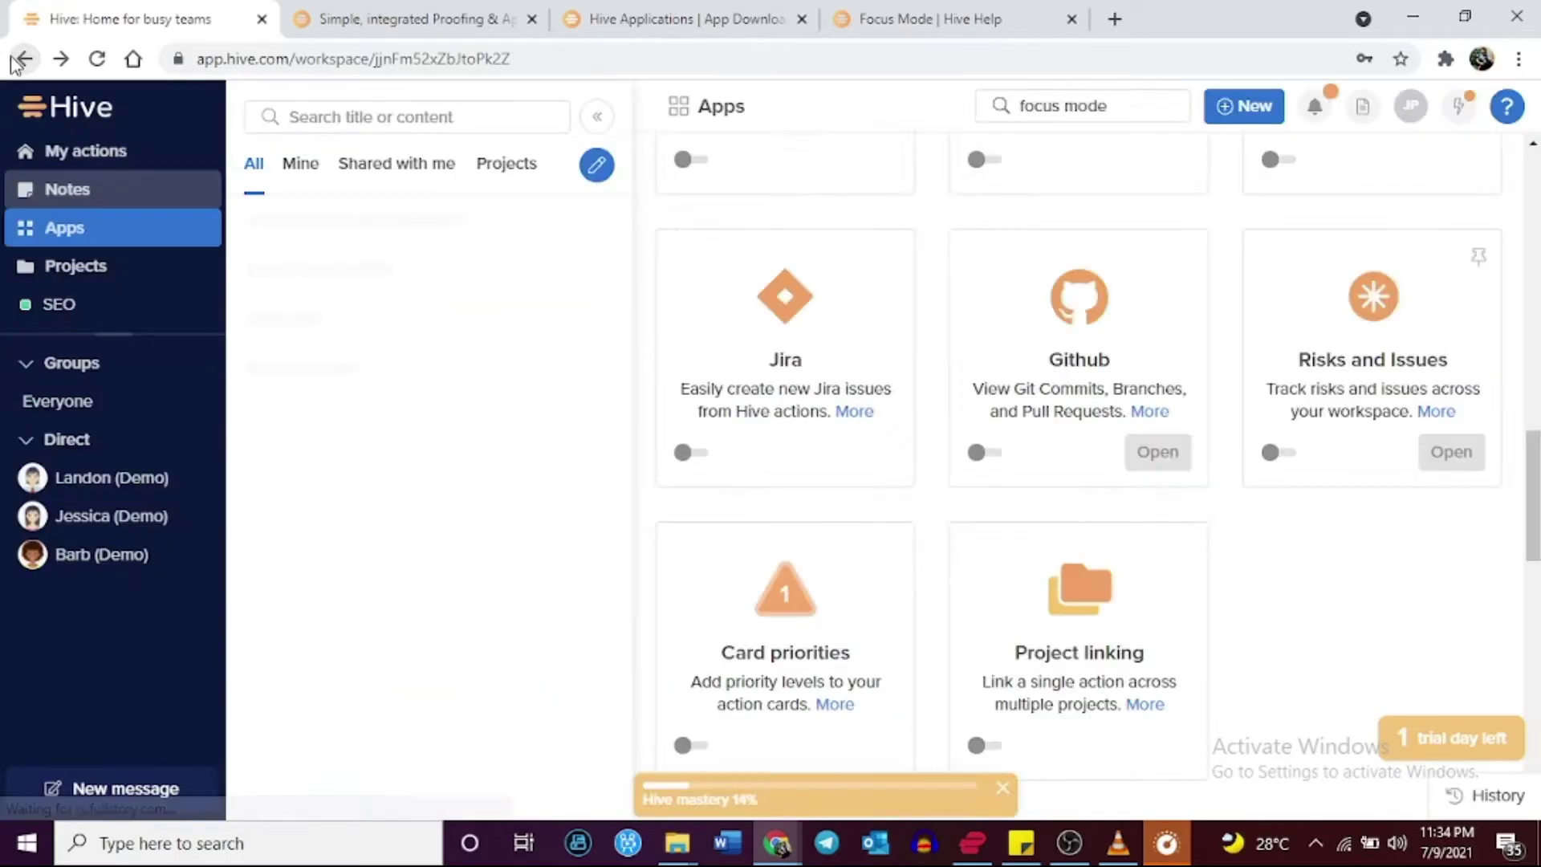
# Check Hive's archived projects, then return to the active SEO and Strategic Planning list.
pyautogui.click(122, 269)
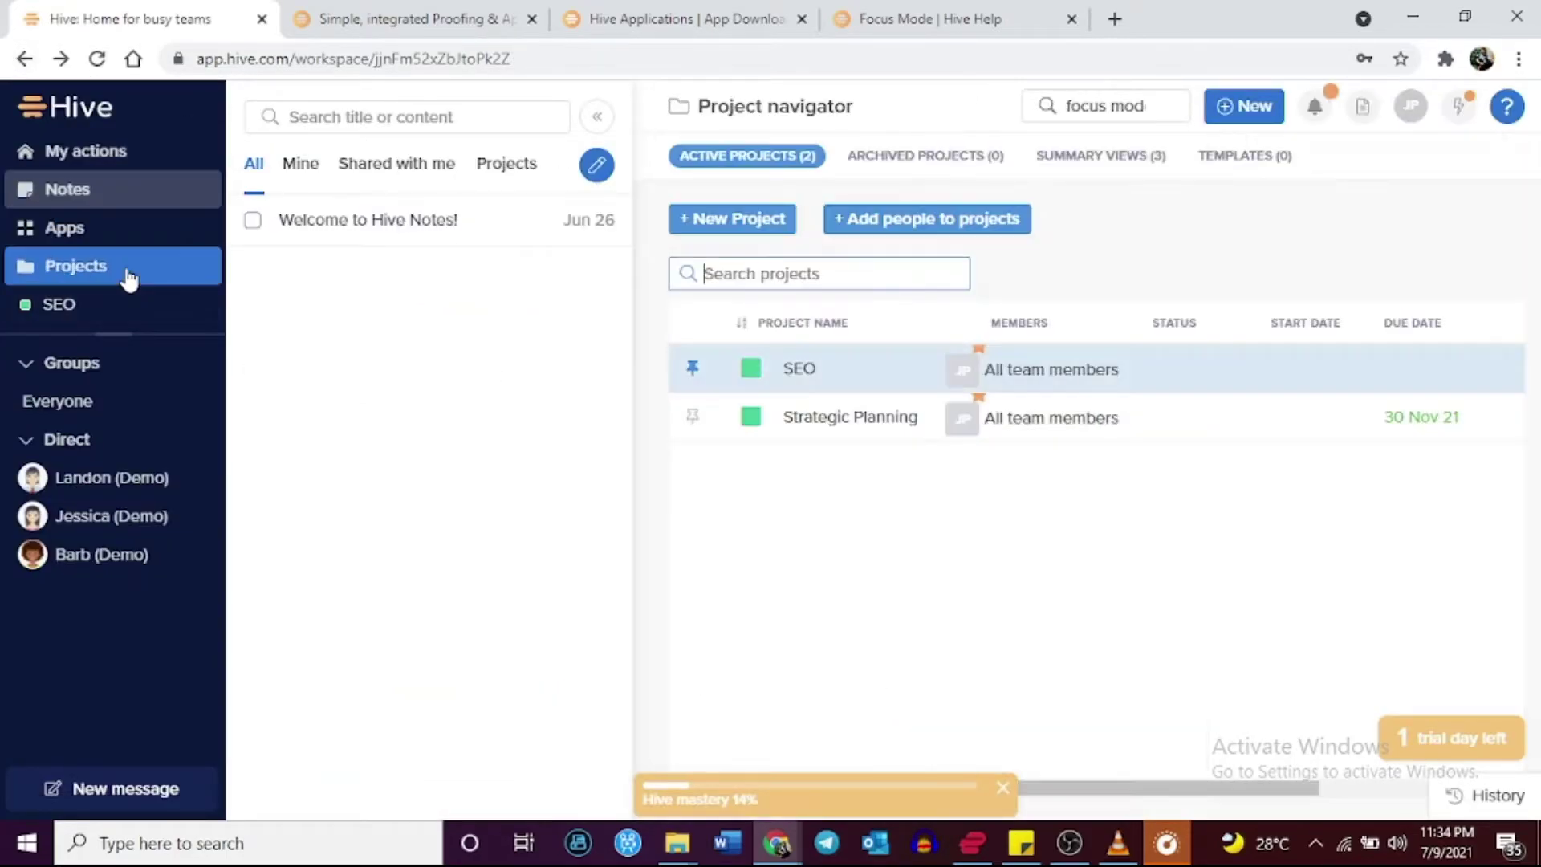
pyautogui.click(912, 163)
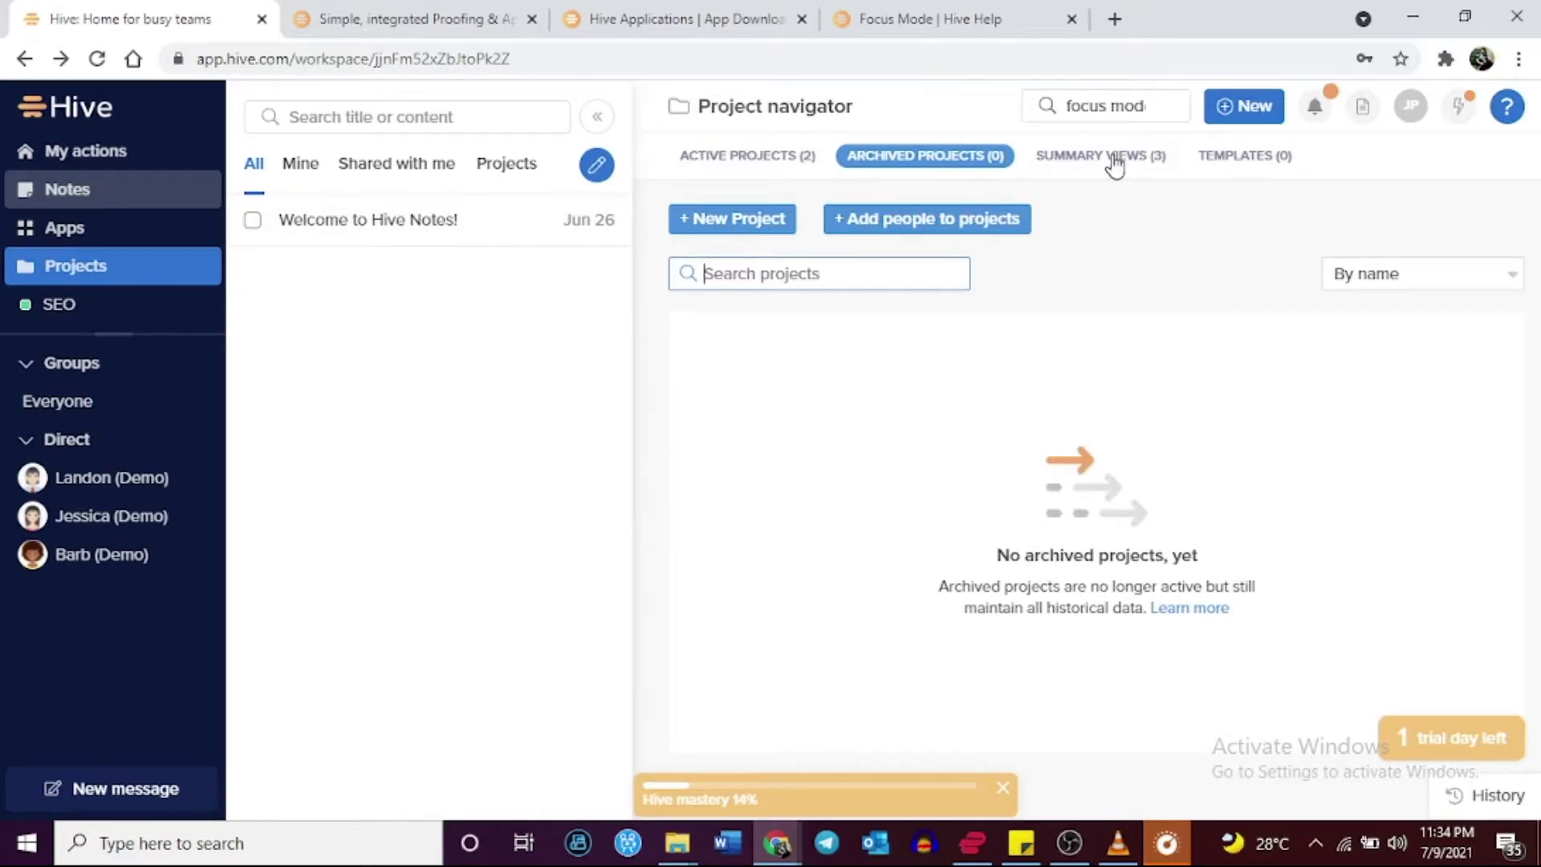
pyautogui.click(742, 164)
# Filter notes to shared-with-me and projects, then open a direct conversation with a demo teammate.
pyautogui.click(424, 177)
pyautogui.click(514, 179)
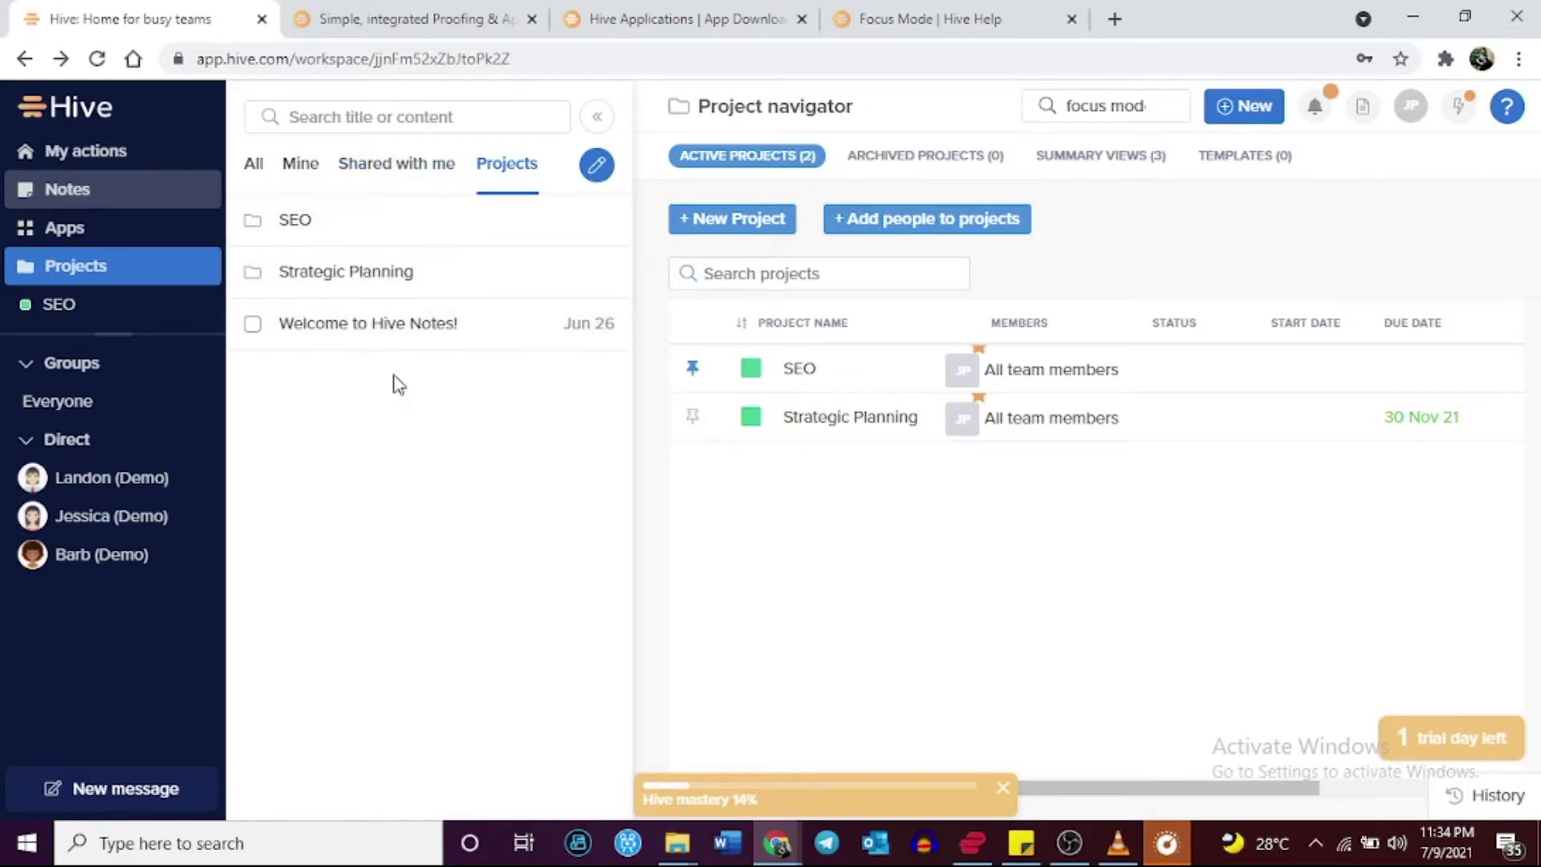
pyautogui.click(92, 478)
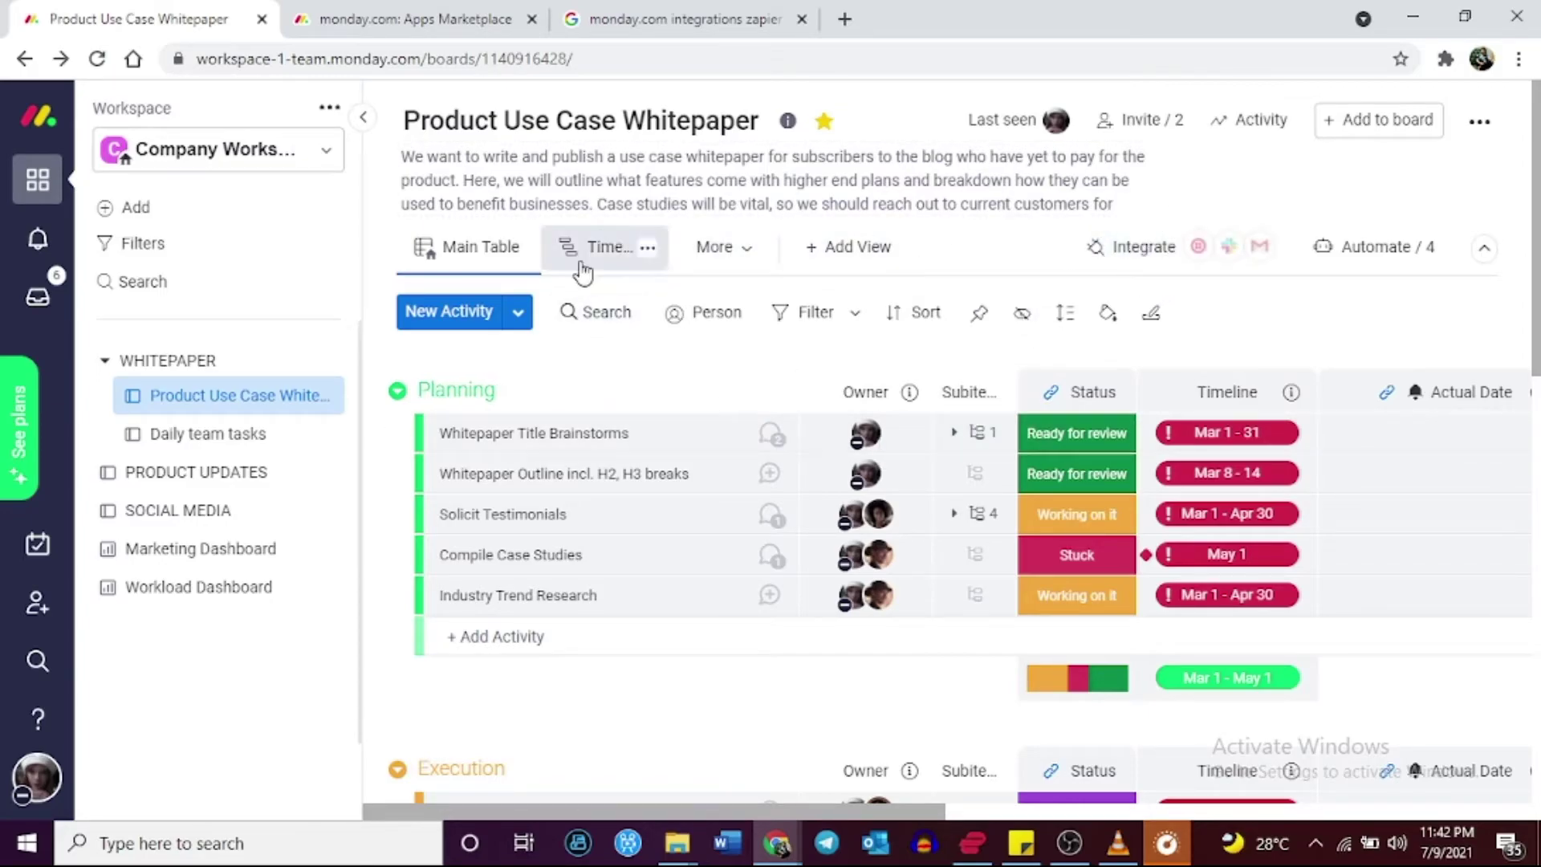
pyautogui.click(35, 776)
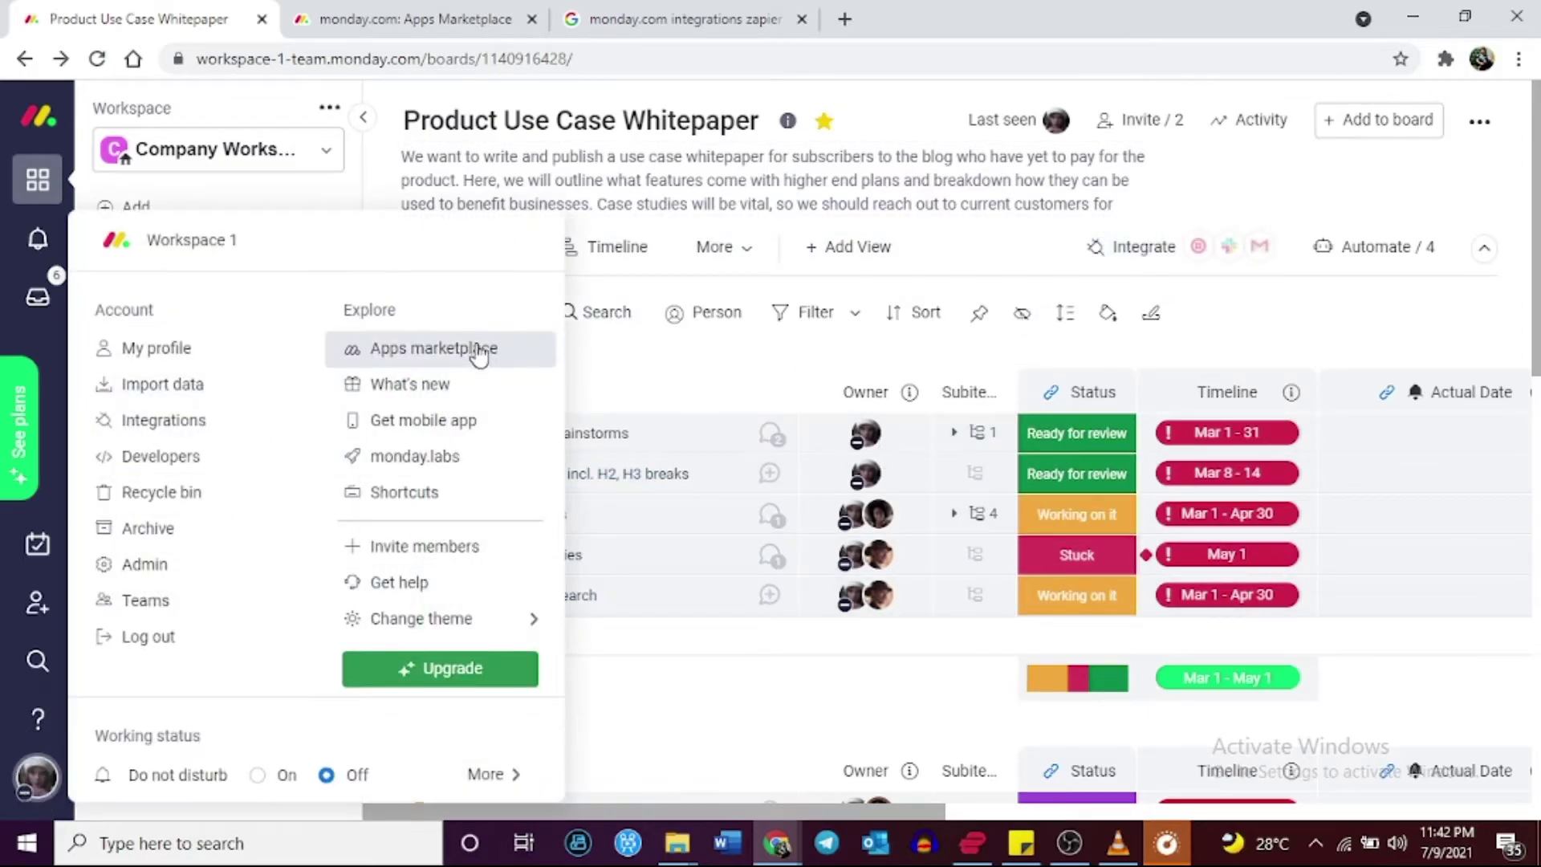
pyautogui.click(511, 348)
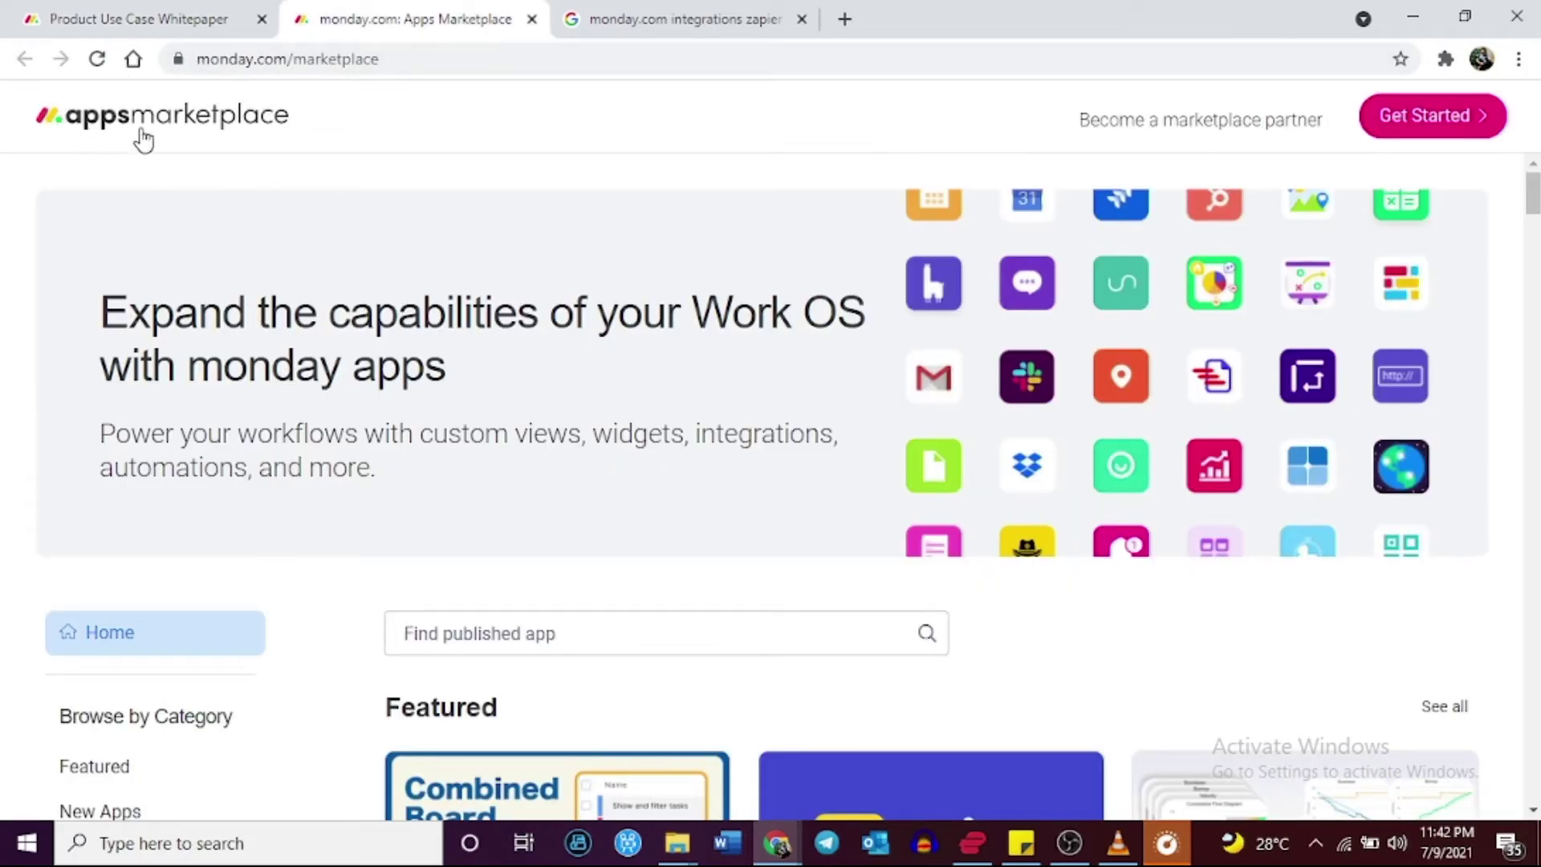
pyautogui.click(177, 31)
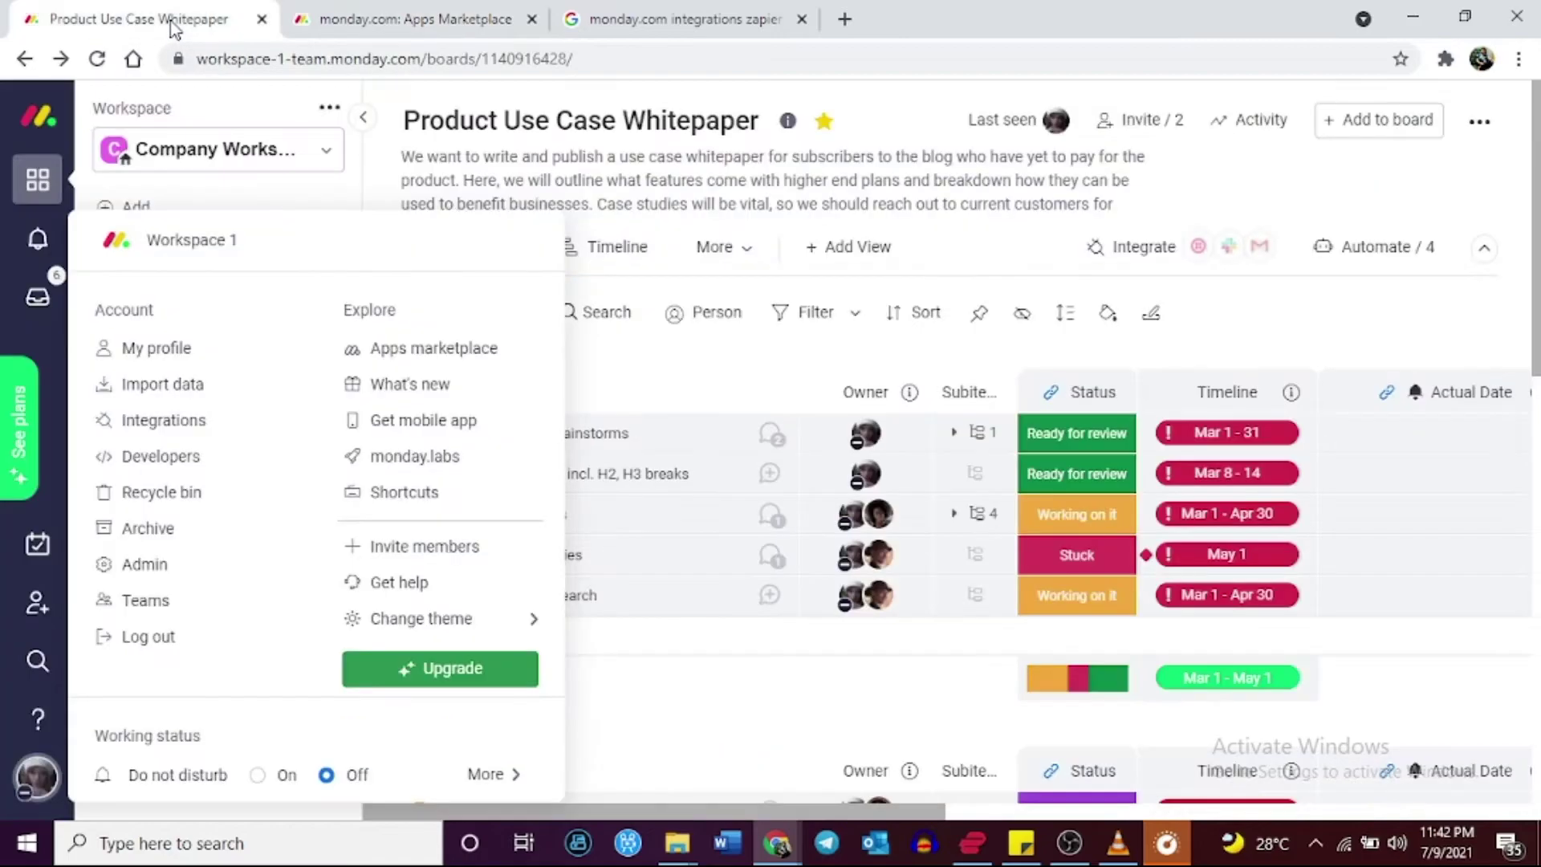
pyautogui.click(378, 182)
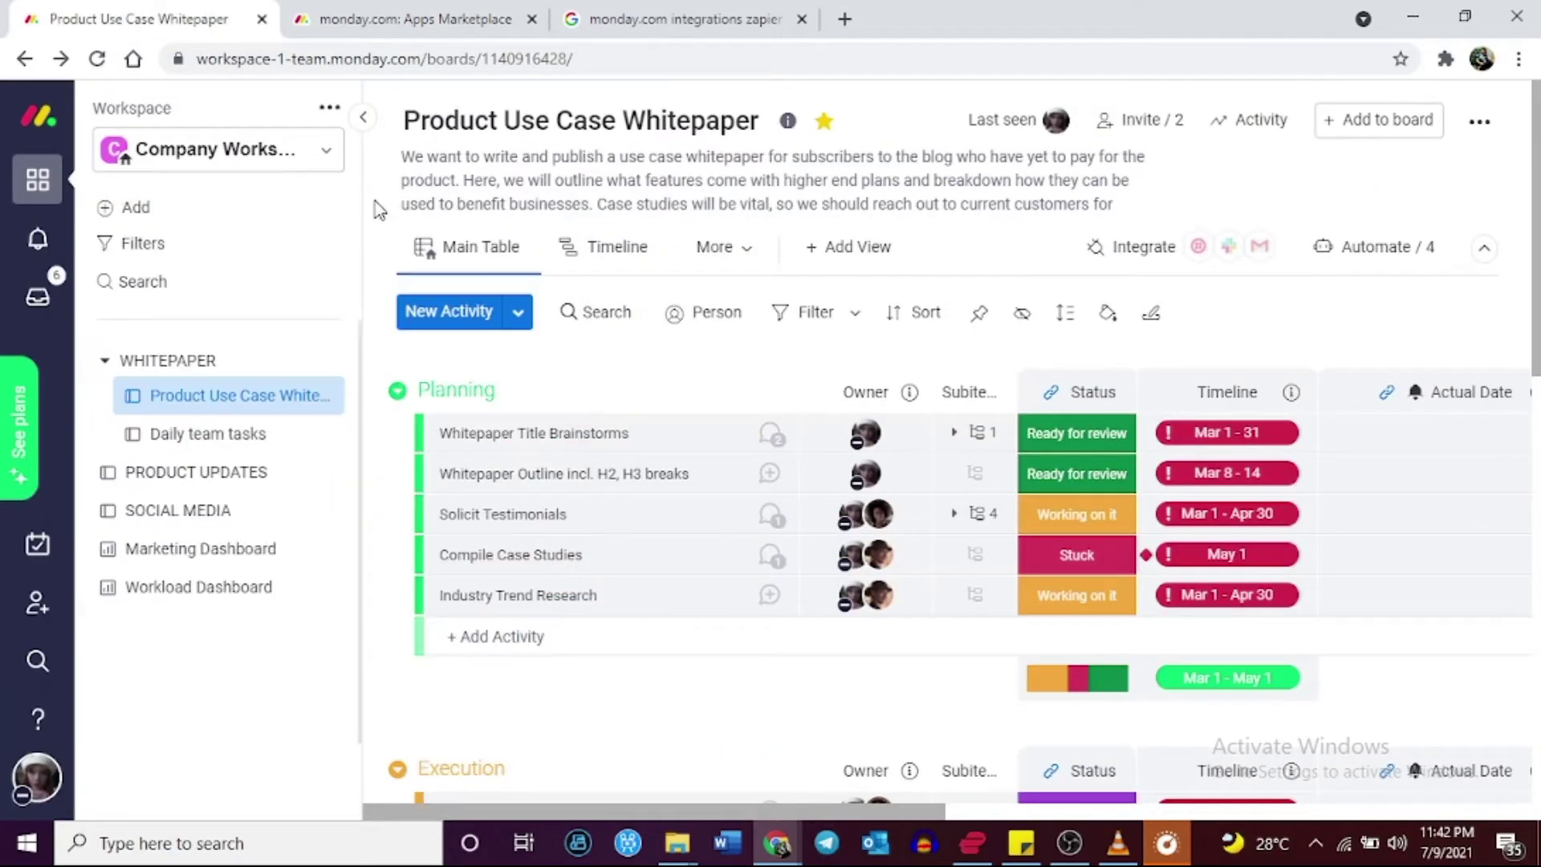
# Open the SOCIAL MEDIA board and scroll through its Facebook and Twitter groups.
pyautogui.click(211, 518)
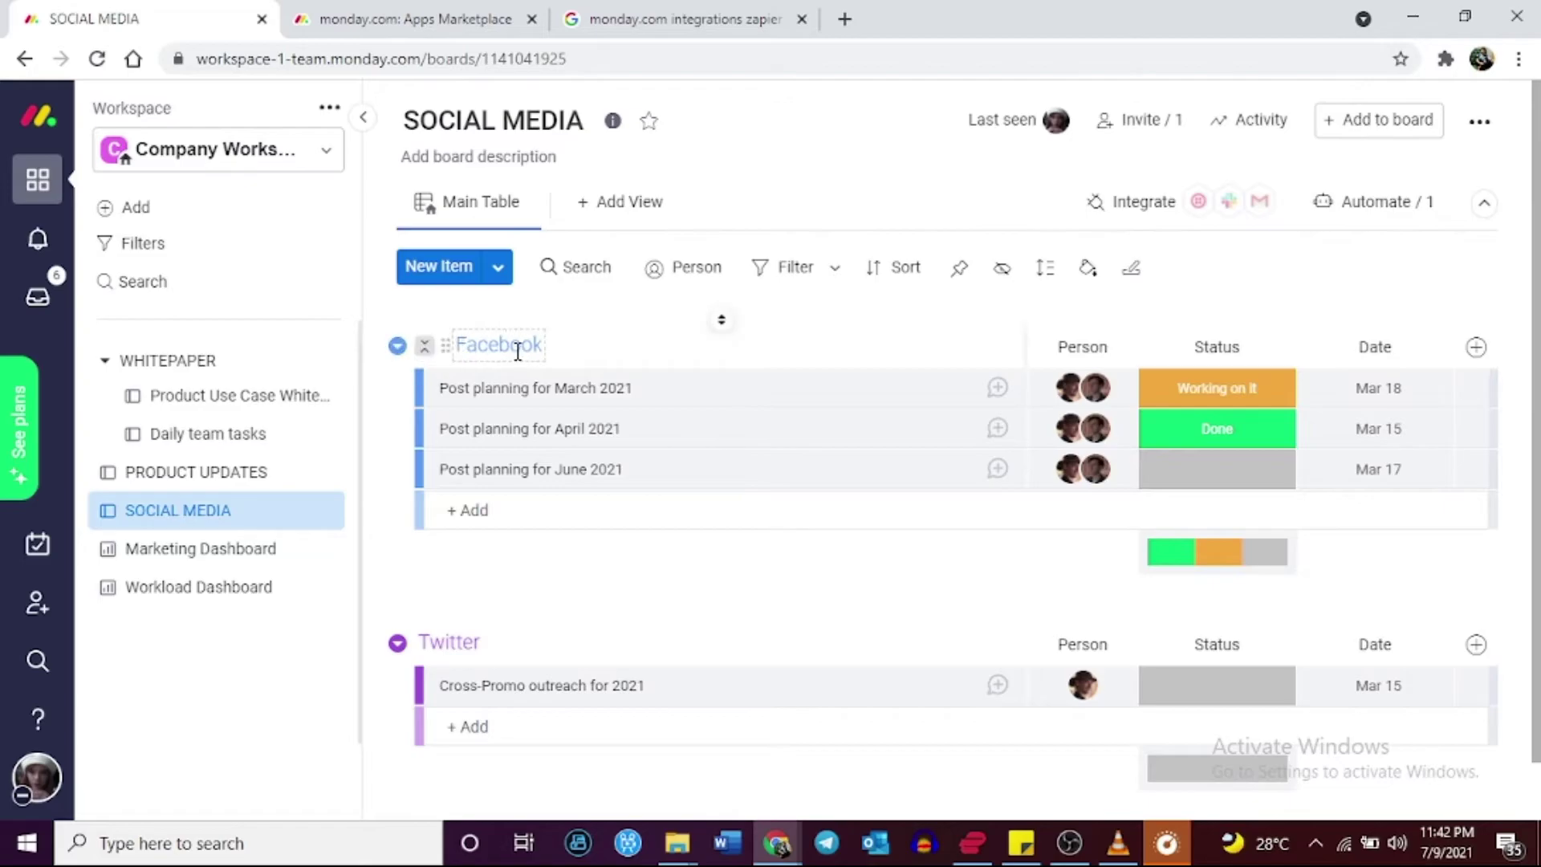
pyautogui.scroll(-1, 473, 615)
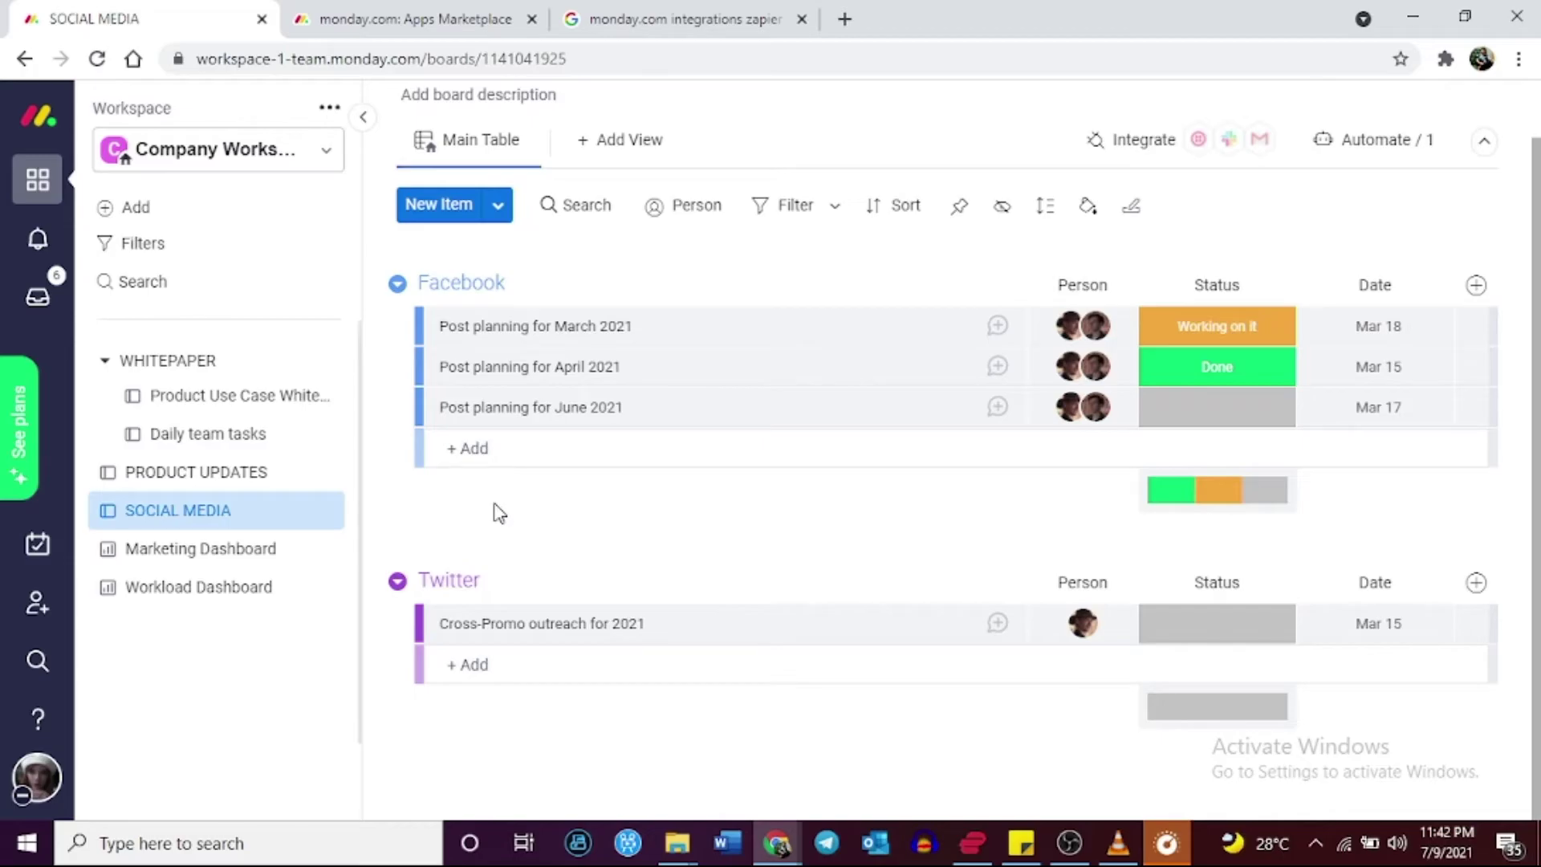
pyautogui.click(40, 780)
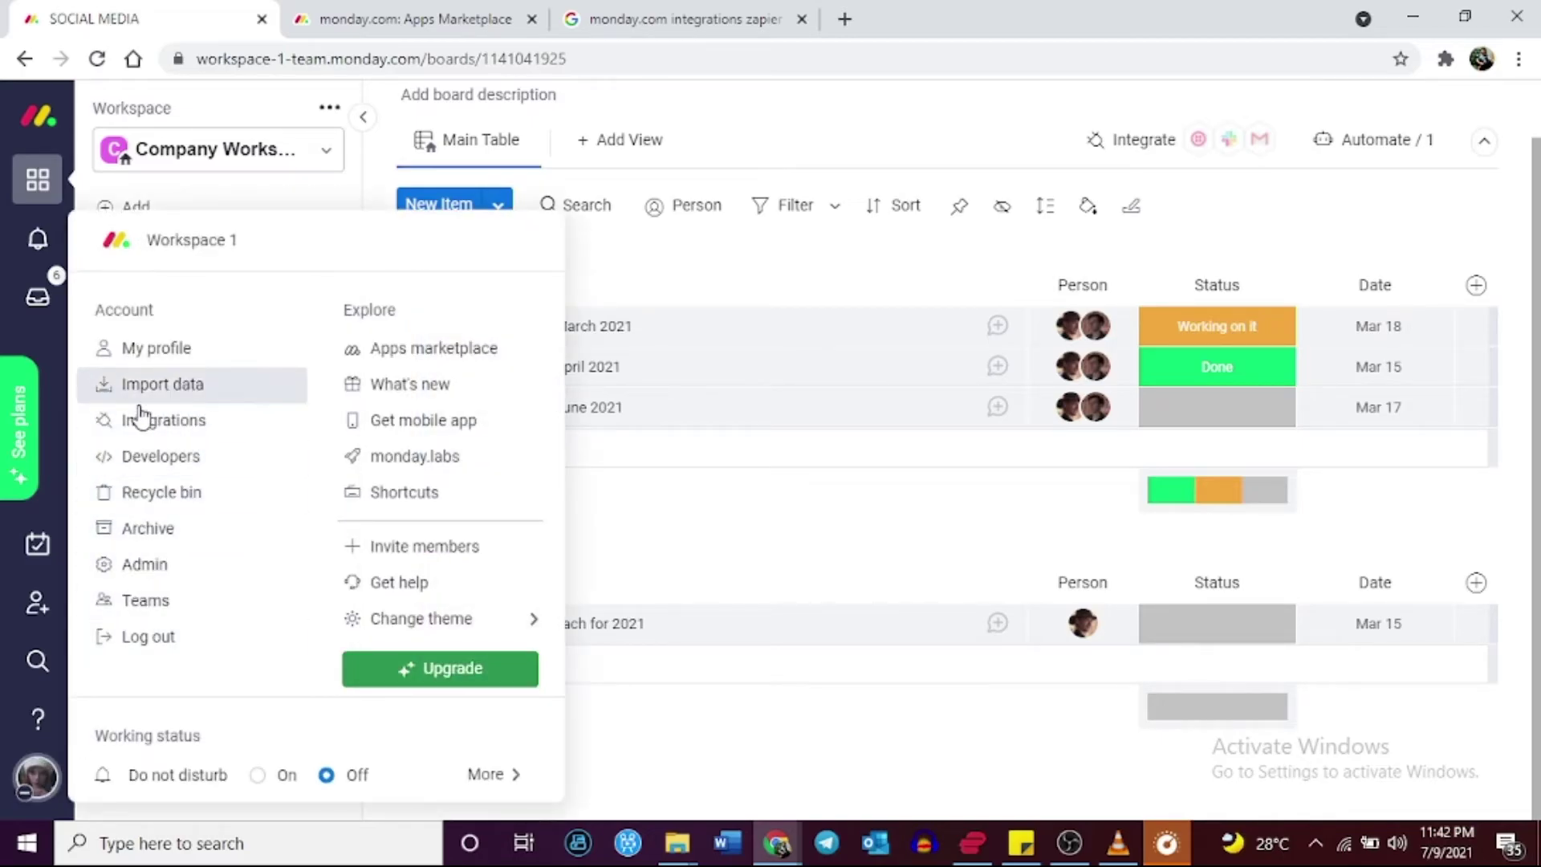
pyautogui.click(179, 422)
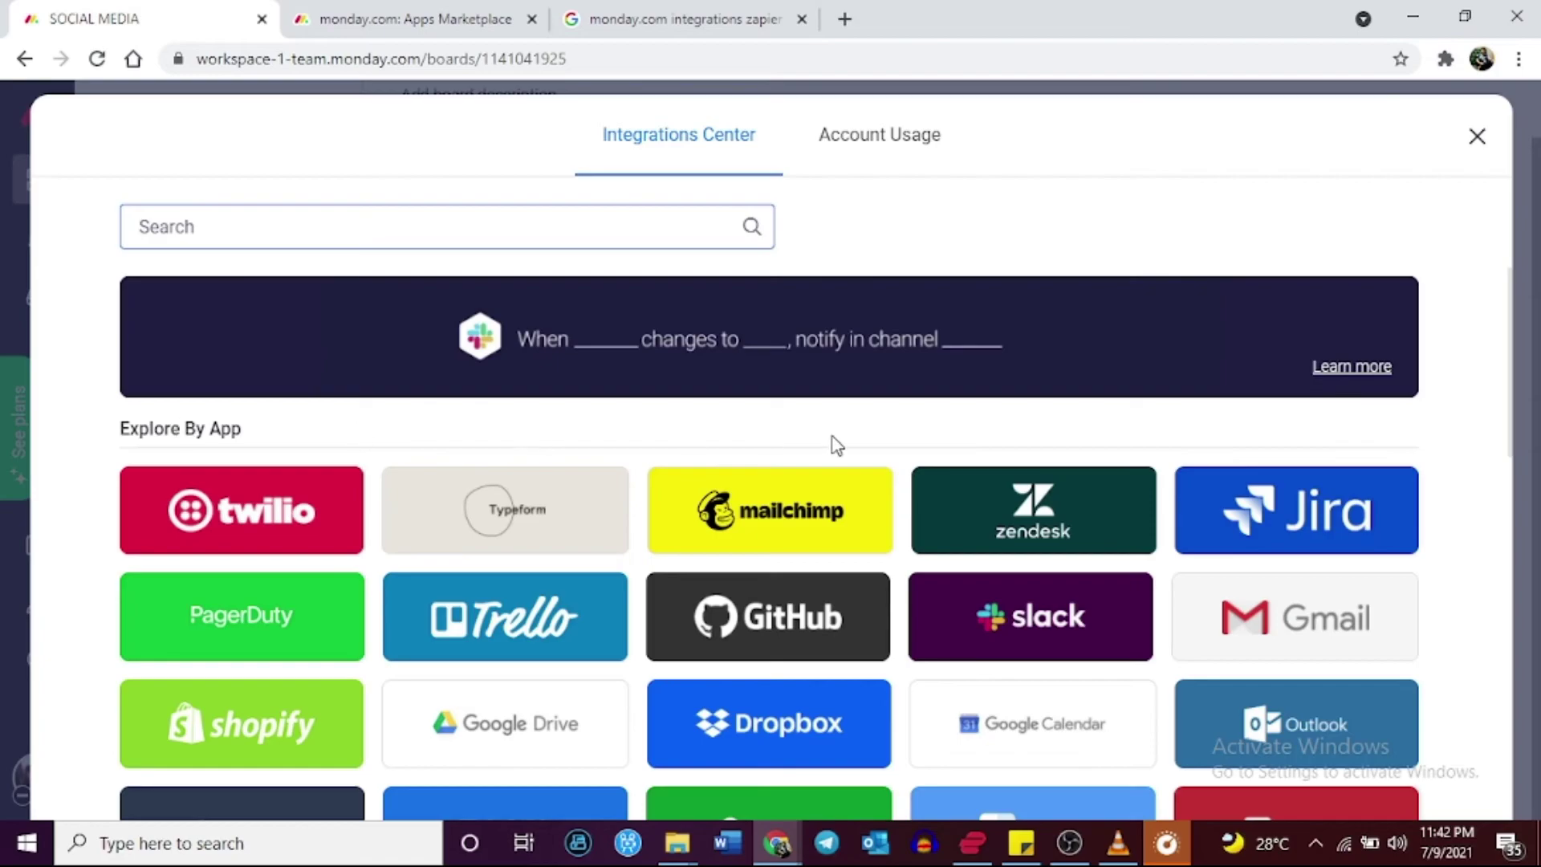
pyautogui.scroll(-2, 1215, 436)
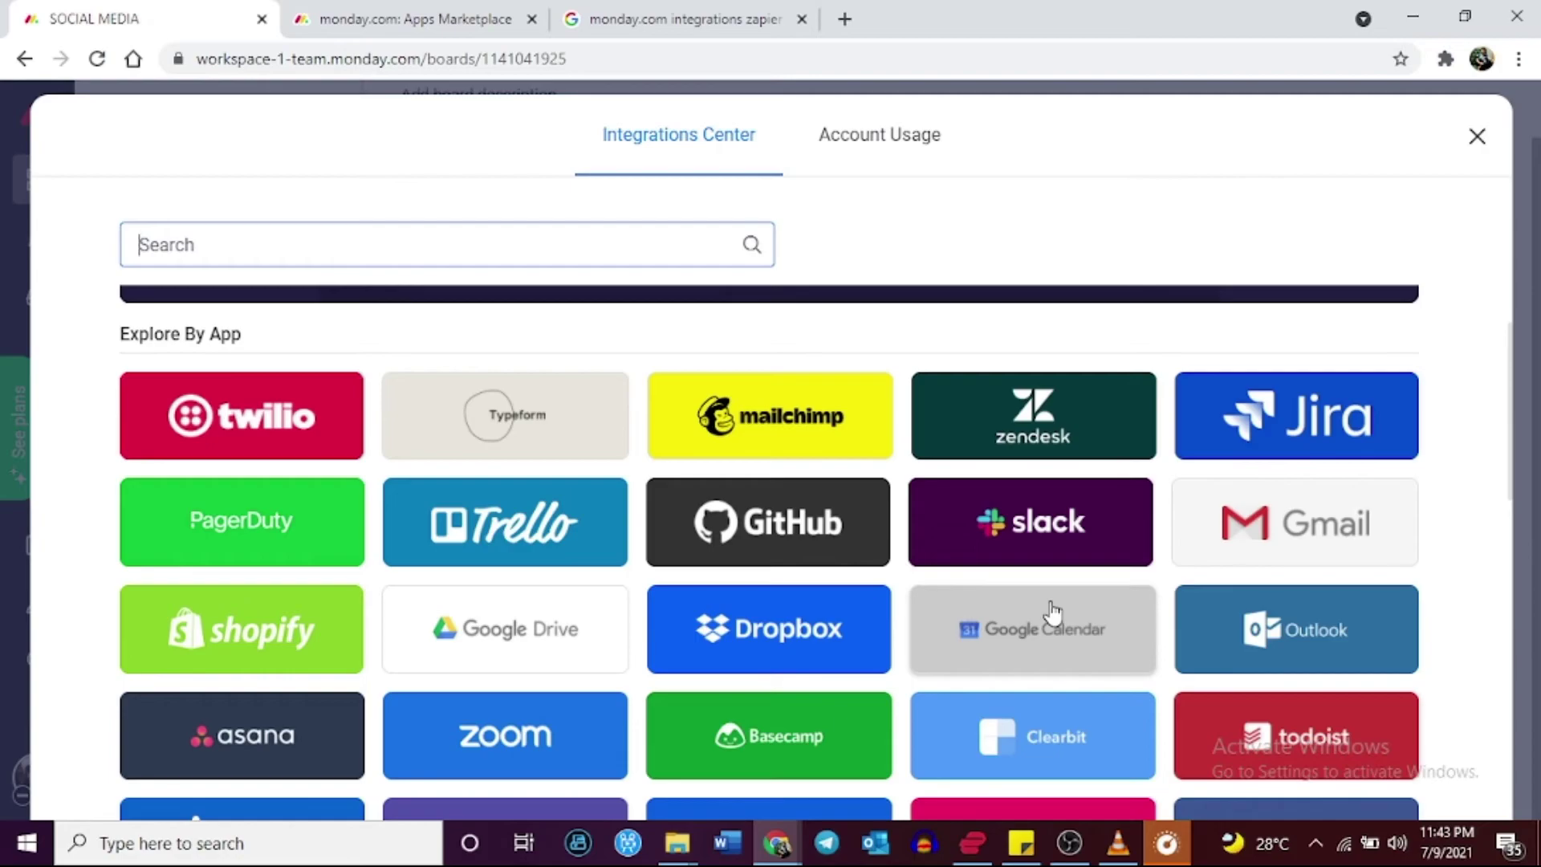
pyautogui.click(1479, 140)
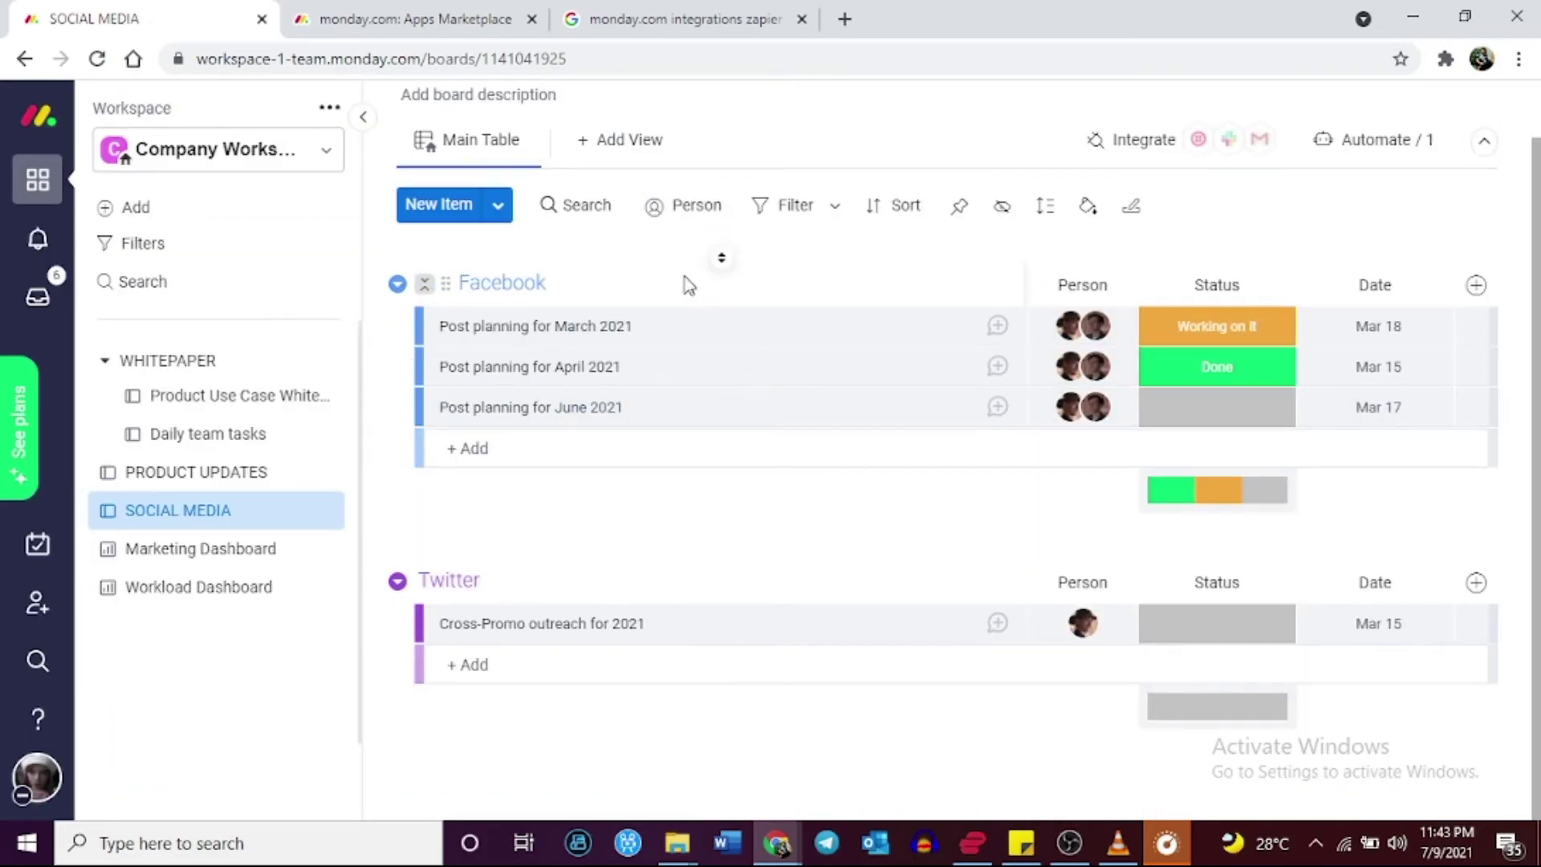
pyautogui.scroll(2, 757, 289)
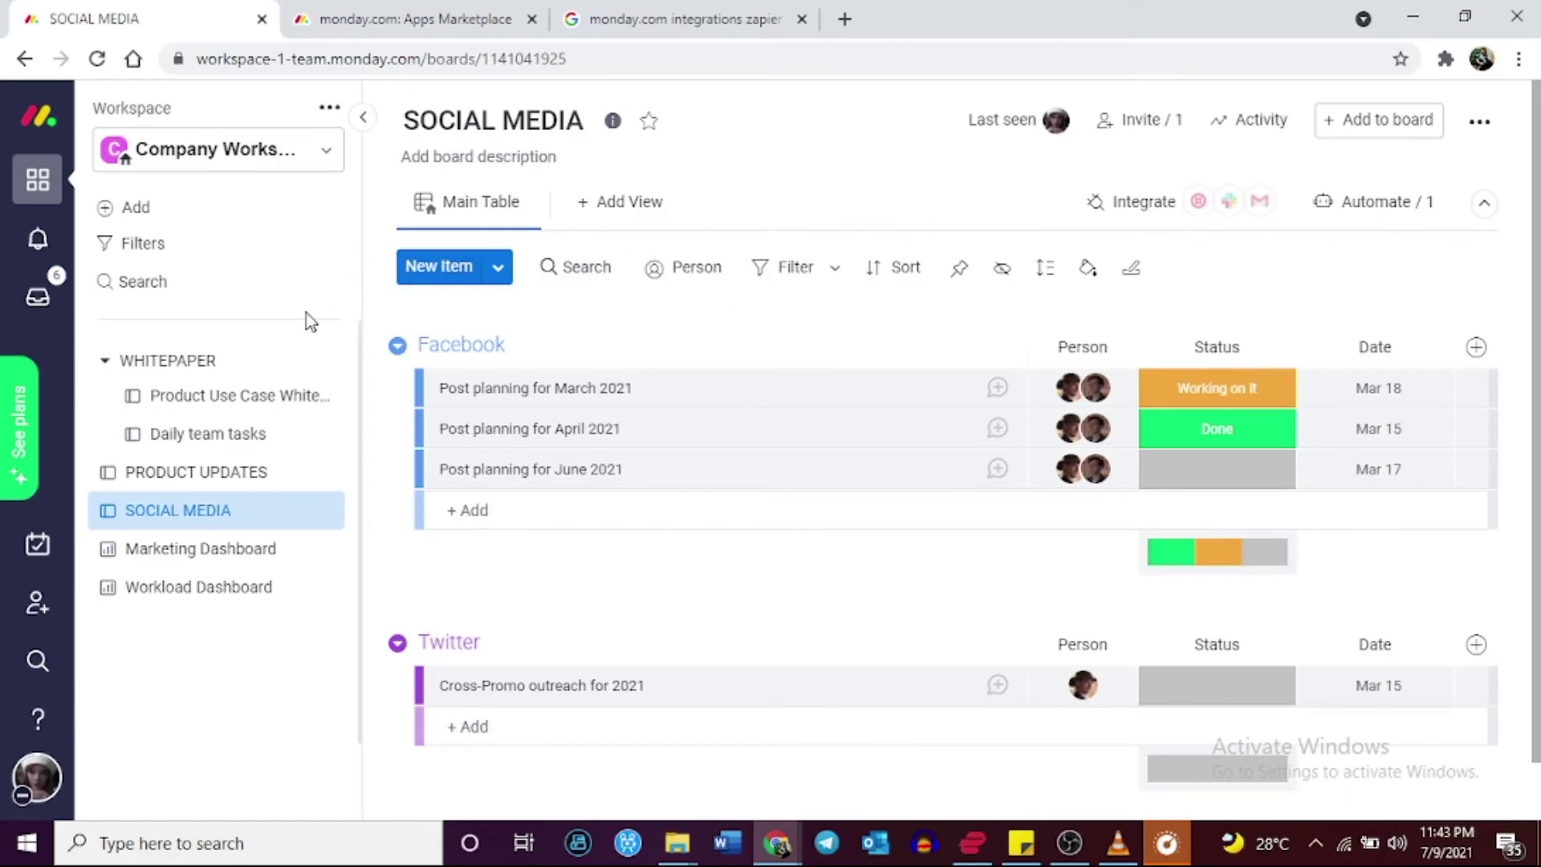
# Return to the Product Use Case Whitepaper board and open Integrations from the account menu.
pyautogui.click(24, 59)
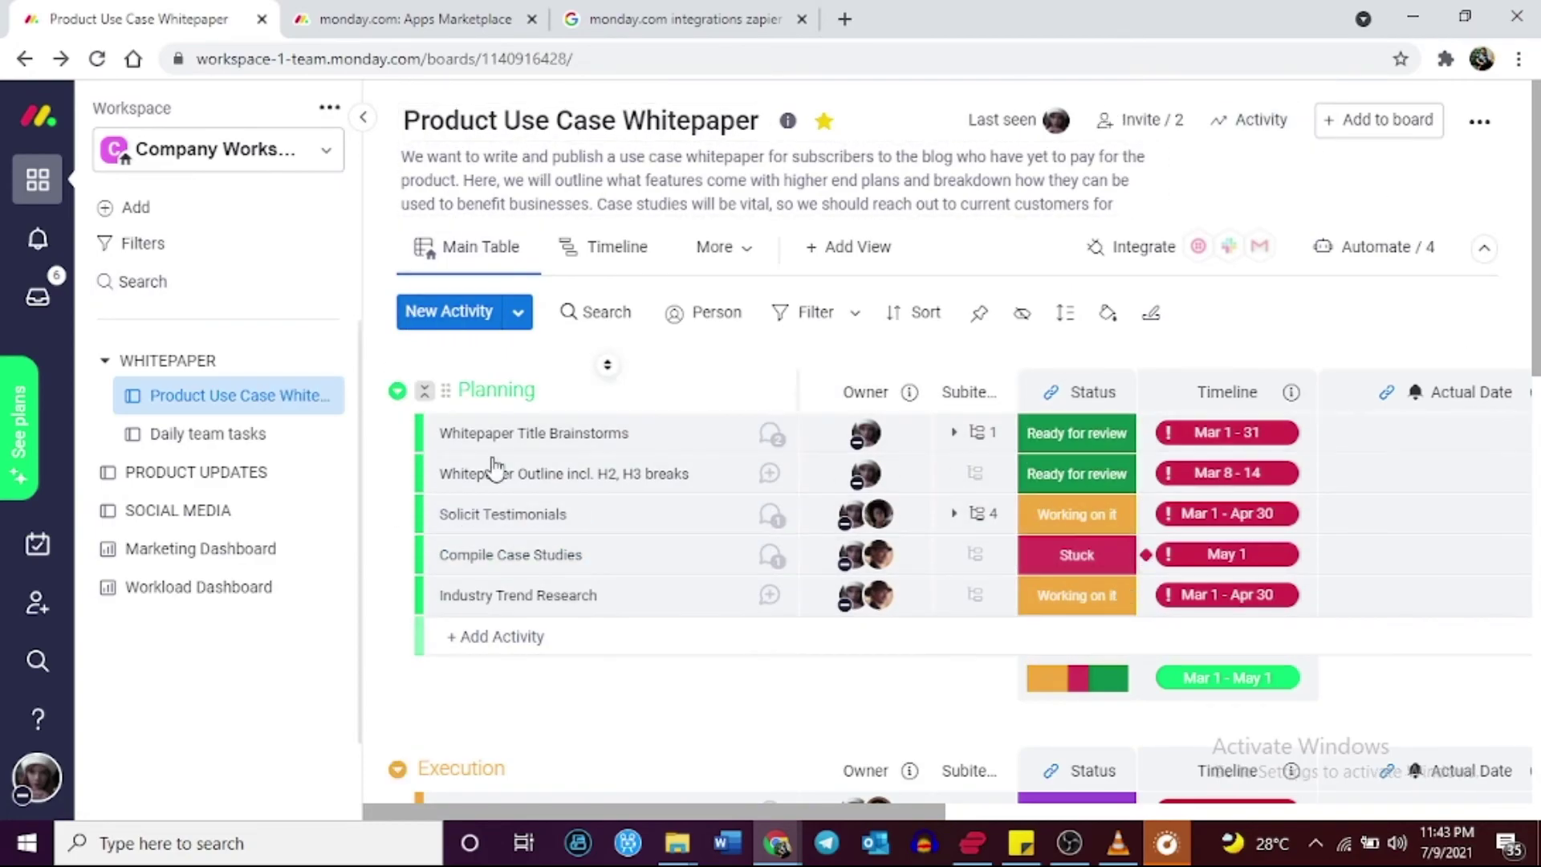
pyautogui.click(37, 777)
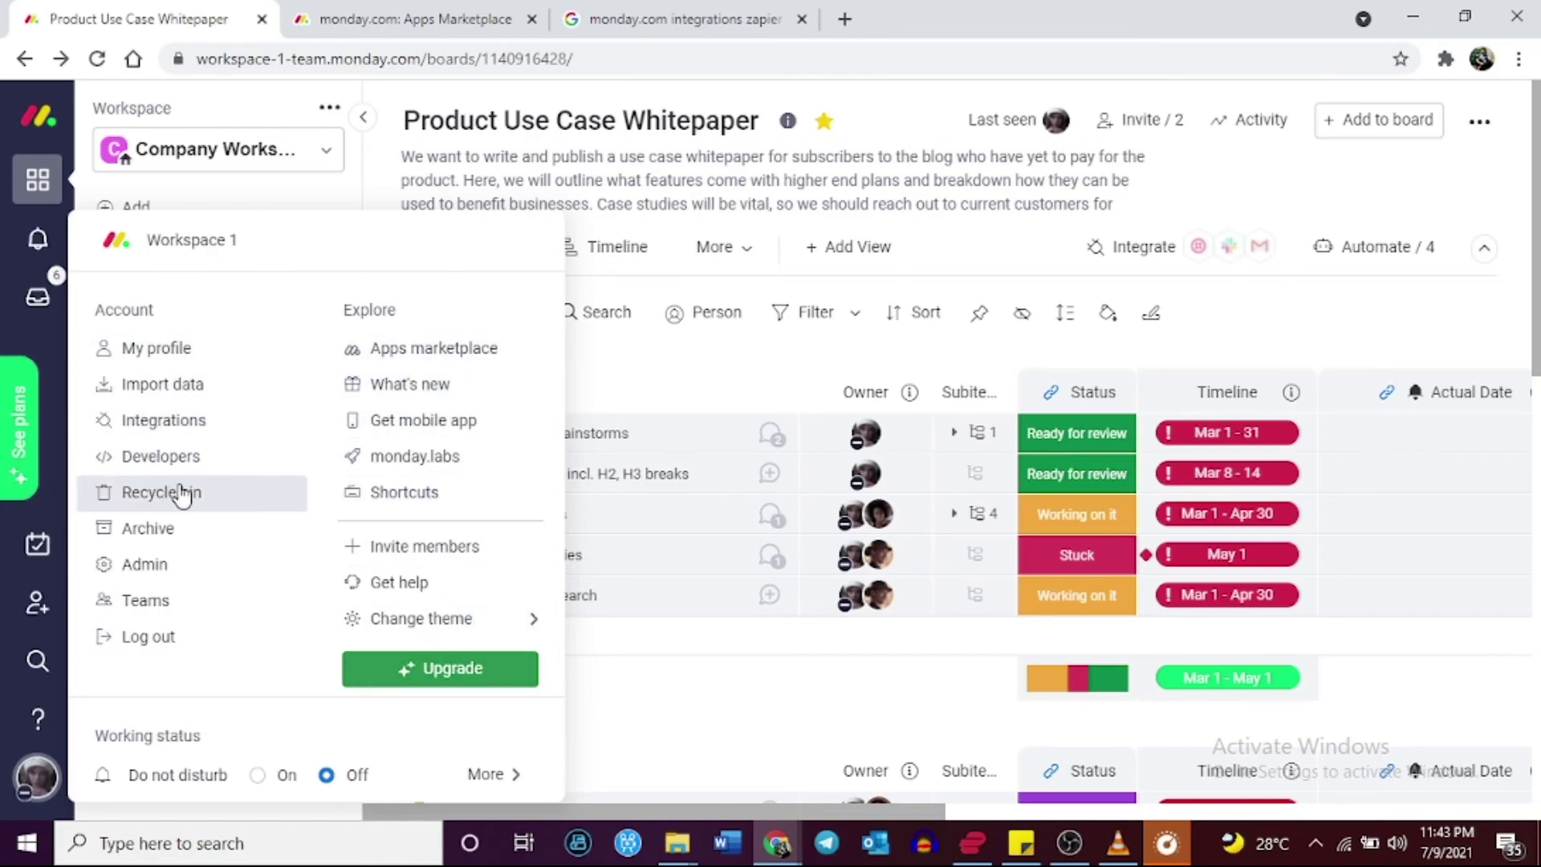
pyautogui.click(198, 433)
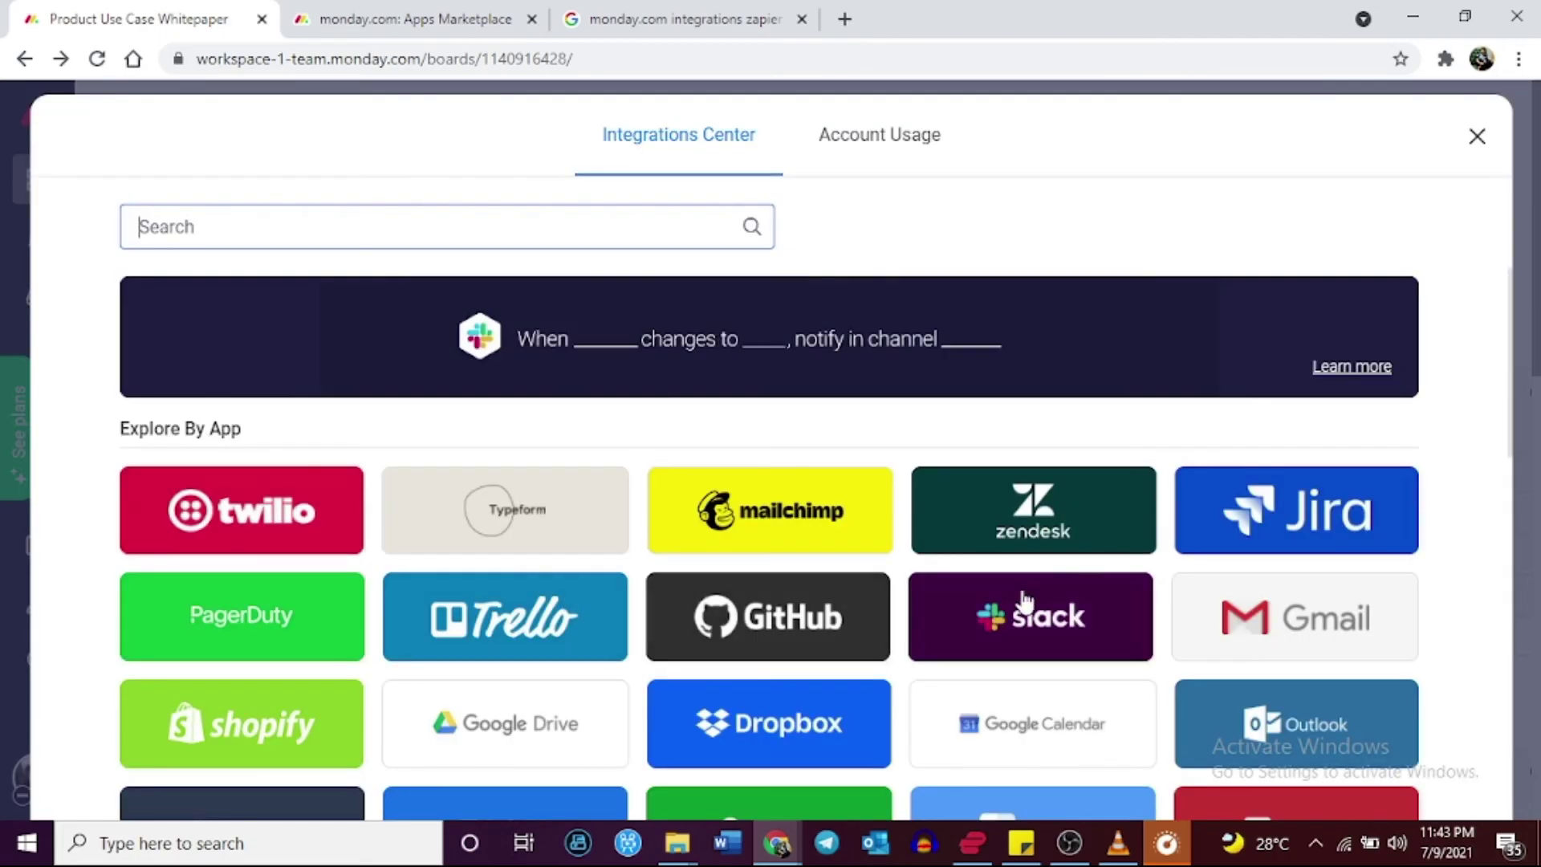